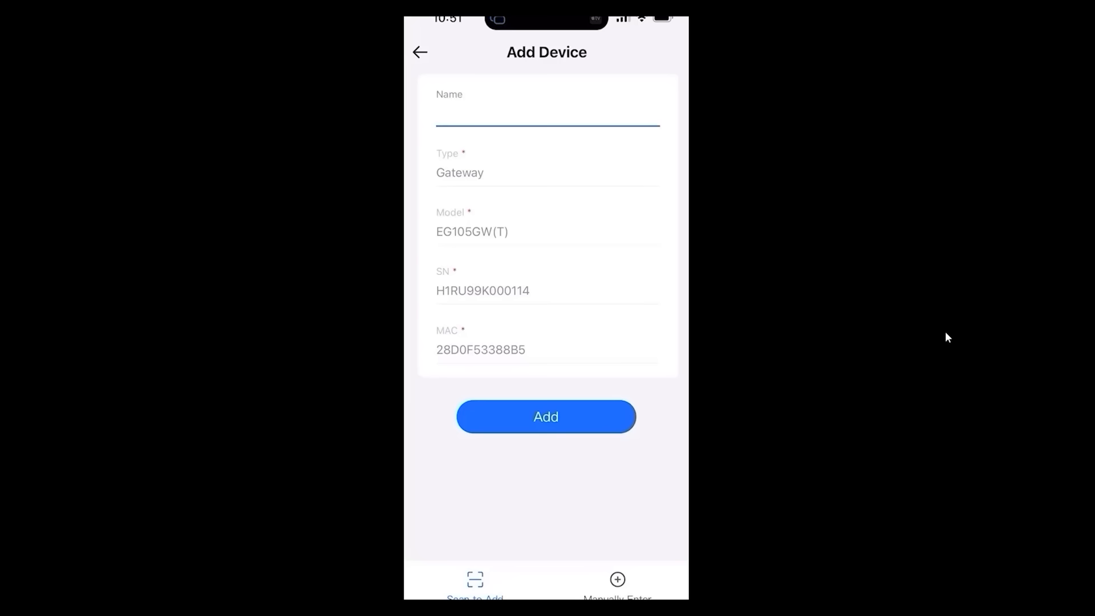
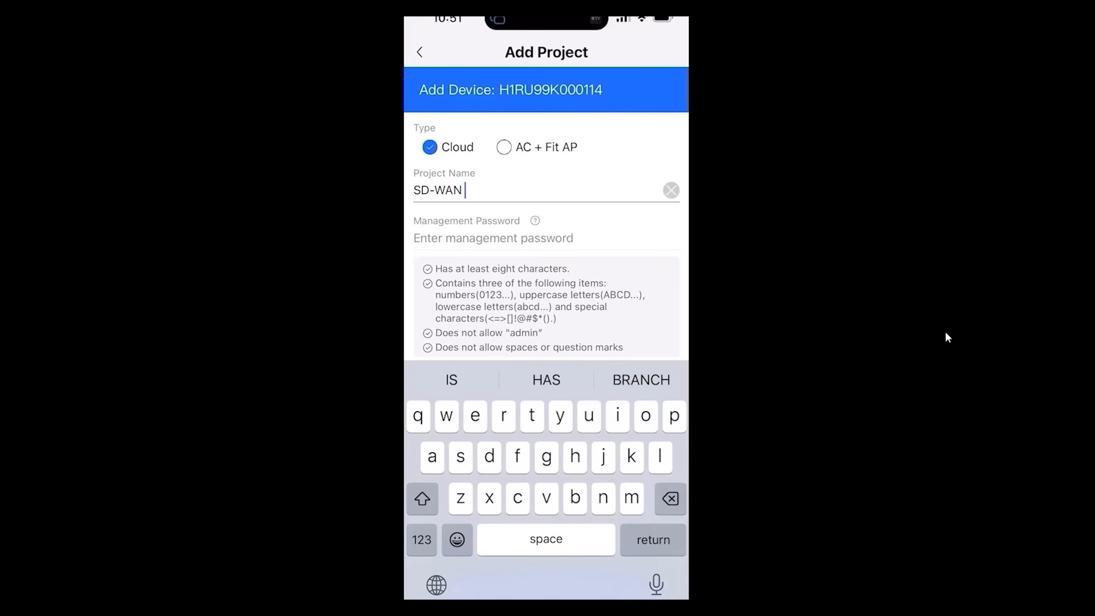
- Name the gateway SD-WAN-Branch and create project SD-WAN Branch with a management password and SSID
key(Return)
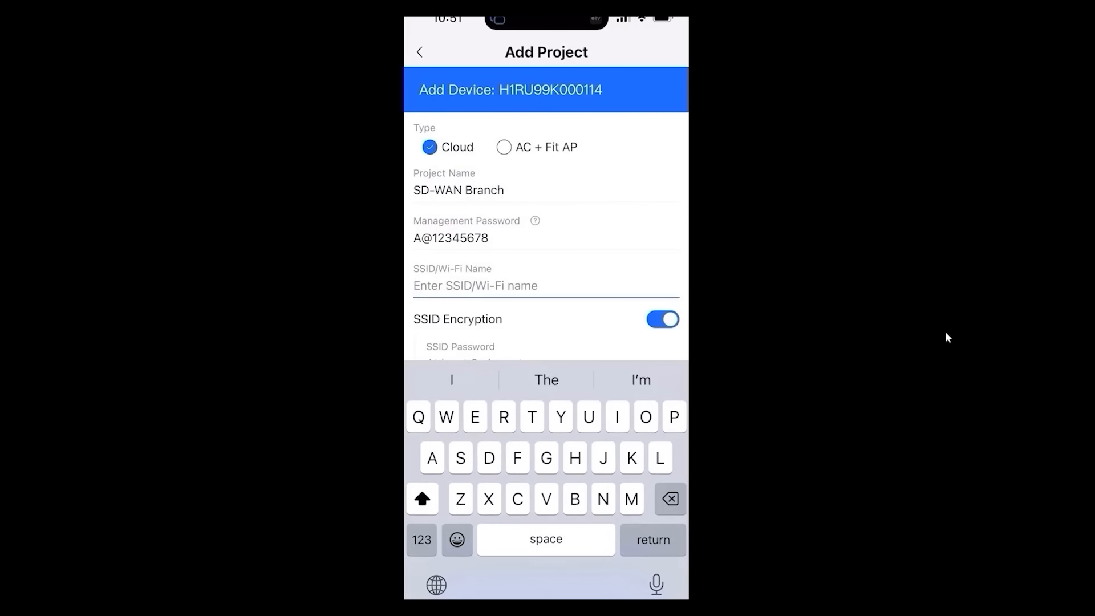
key(Return)
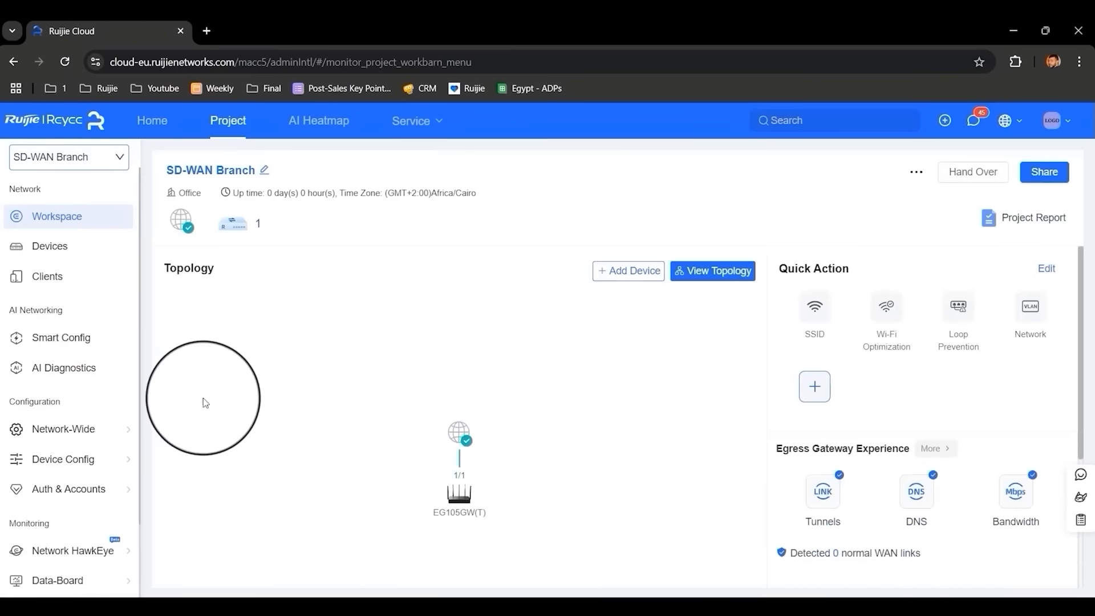
- View the SD-WAN-Branch gateway's device information, close it, and select the project's up time
click(606, 390)
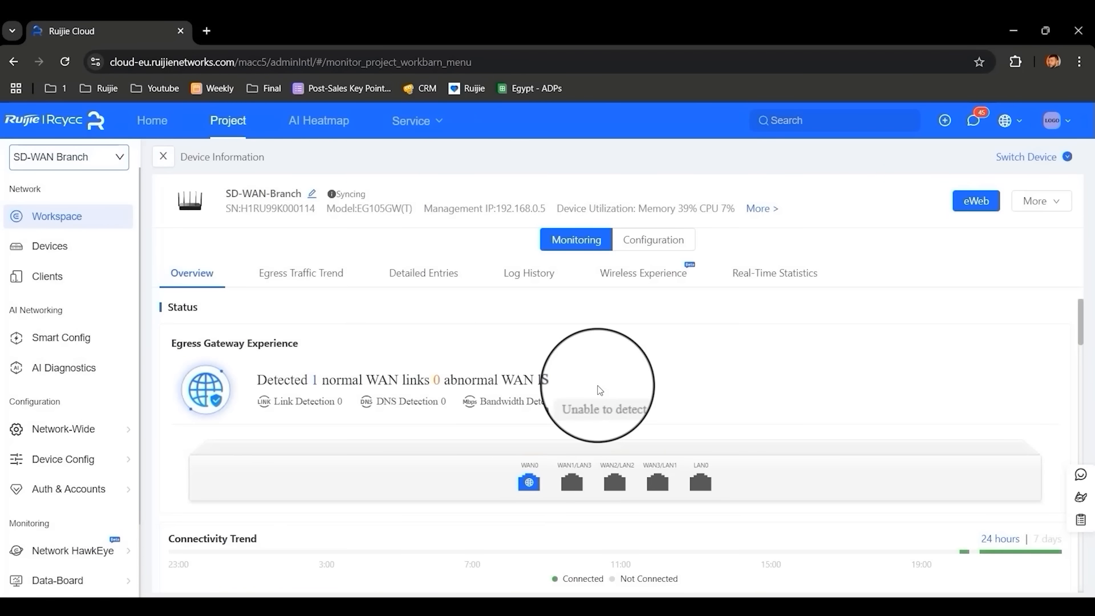
click(51, 216)
drag(234, 193, 482, 191)
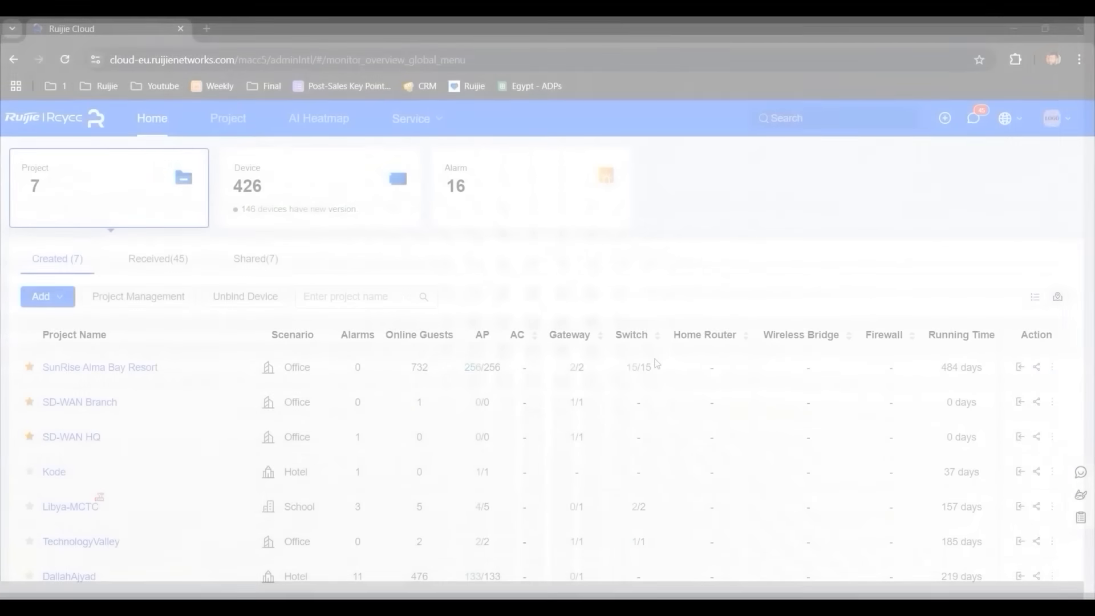
- Add the detected RAP6260(G) access point to the EG310GH-E gateway's project from its topology view
click(75, 401)
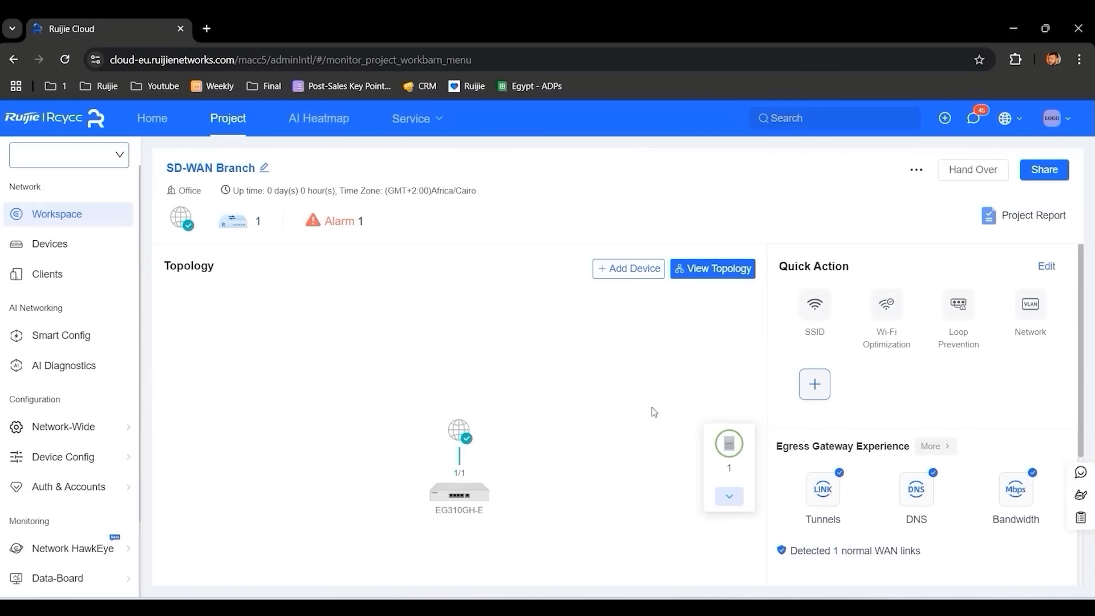
click(717, 268)
click(474, 199)
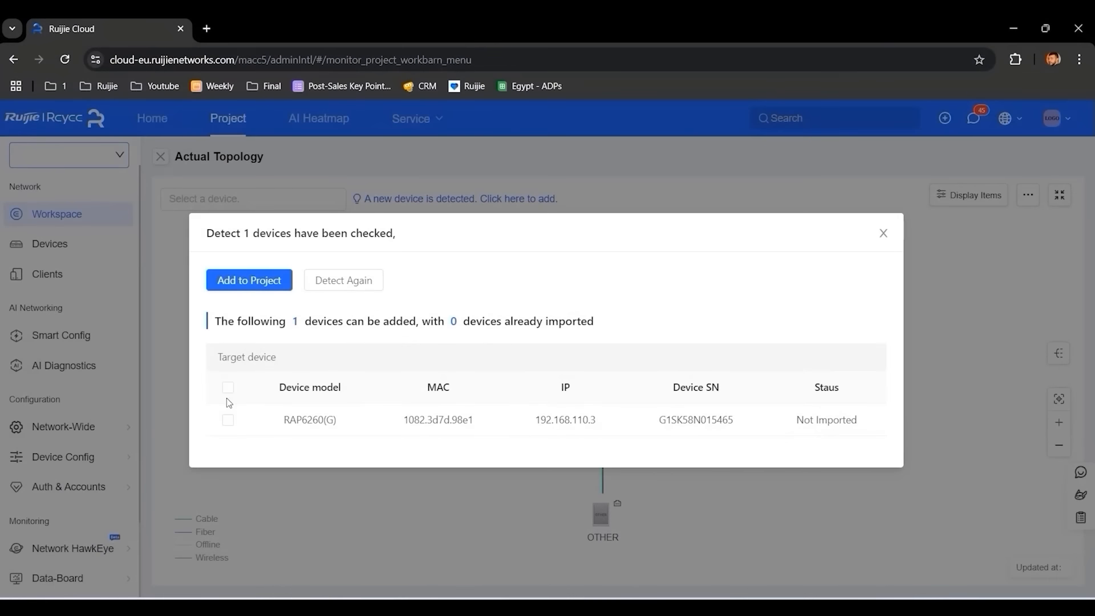
click(228, 419)
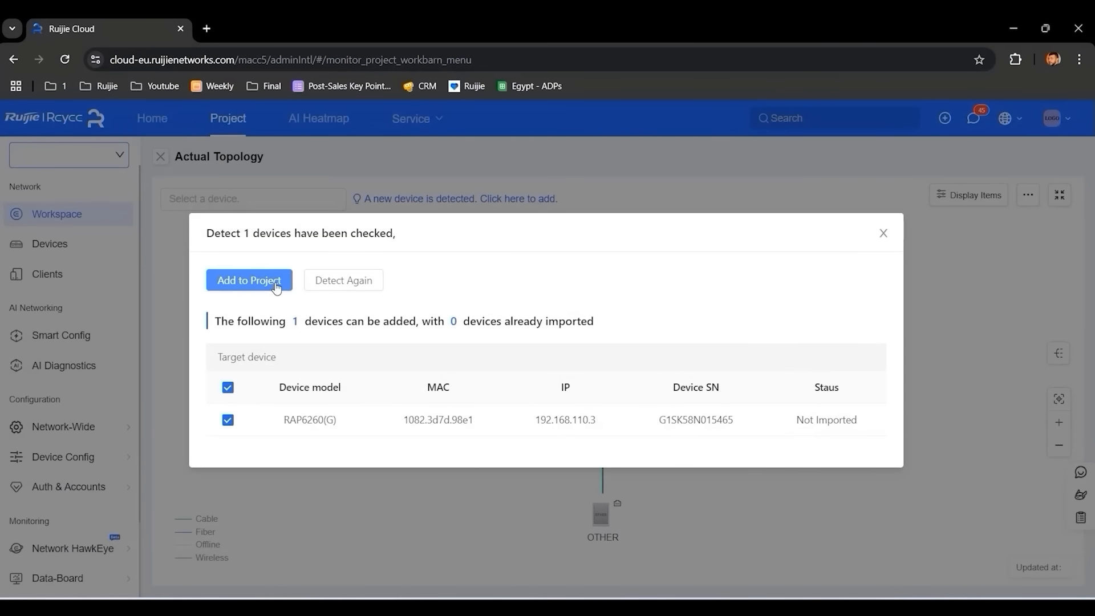
click(268, 285)
click(883, 293)
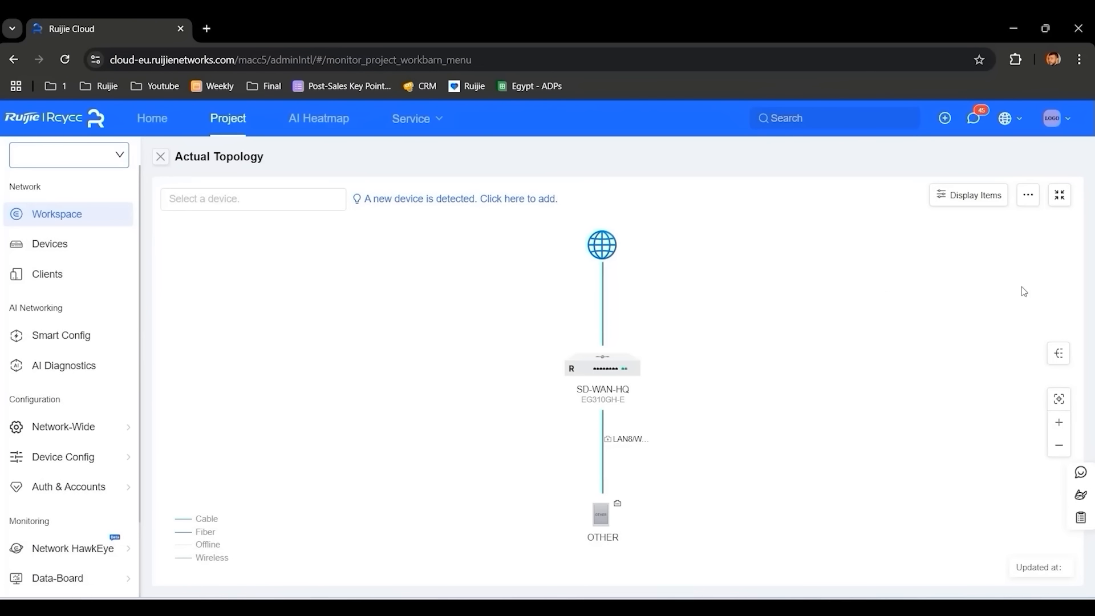
click(1027, 195)
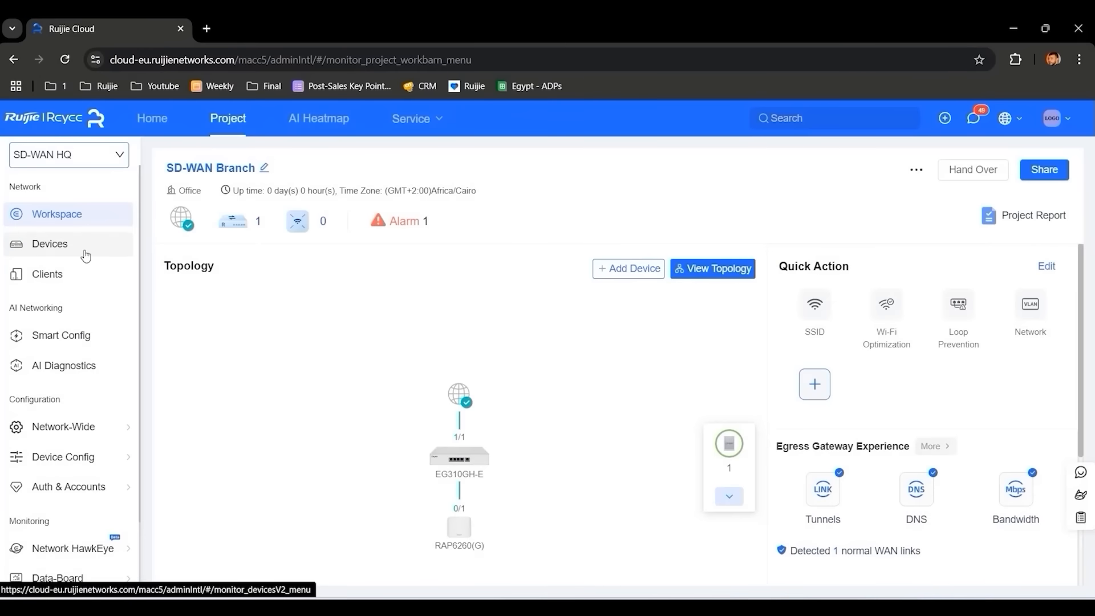
- Open the saved SecureCRT console session to the RG-S2915 switch
click(86, 245)
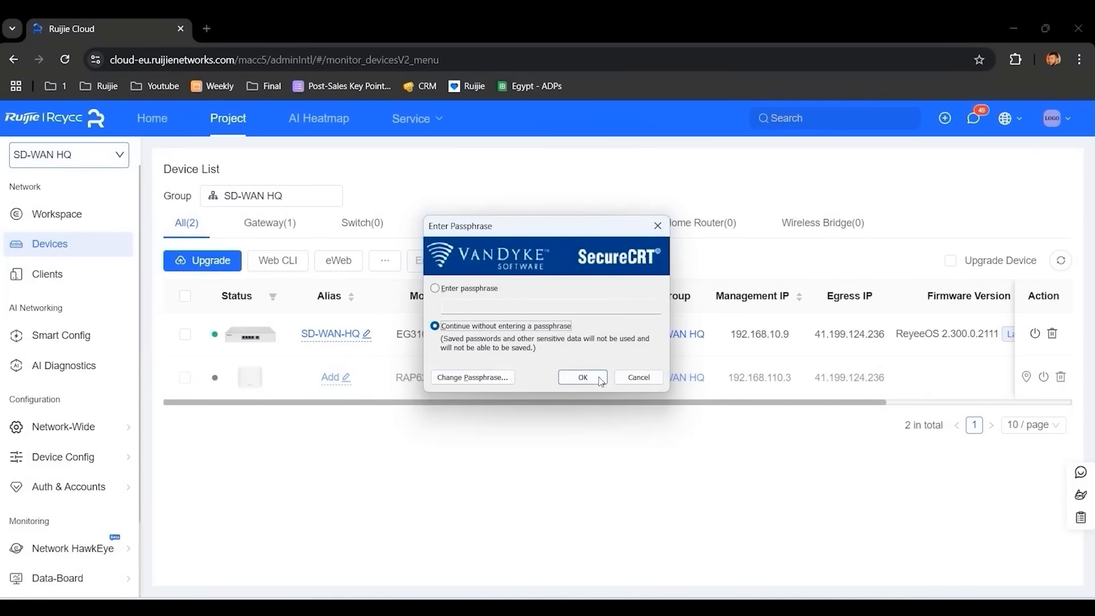
click(598, 377)
click(664, 186)
click(8, 54)
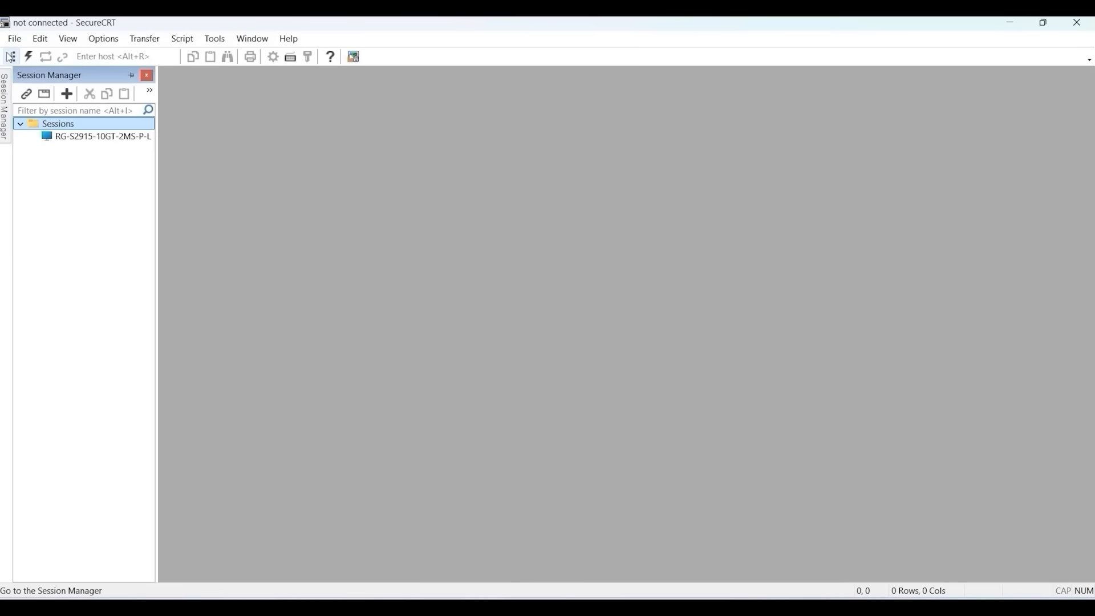
double_click(97, 137)
- Enter privileged mode with the enable password, run show ver, and select serial number G1RUCSZ003832
key(Return)
key(Return)
key(Return)
text(en)
key(Return)
text(***)
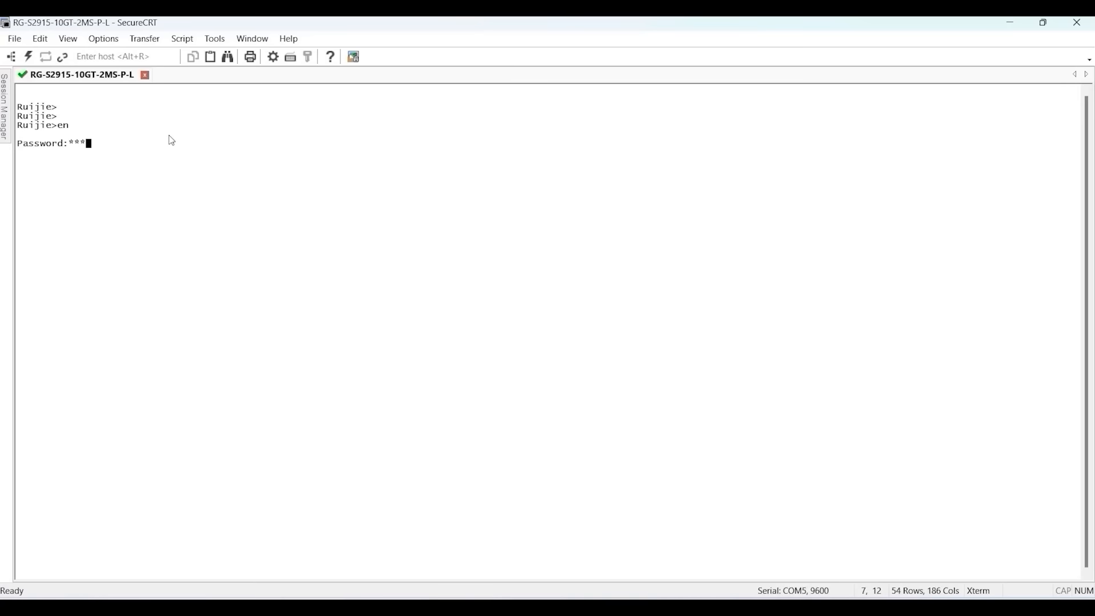
text(*******)
key(Return)
text(show ver)
key(Return)
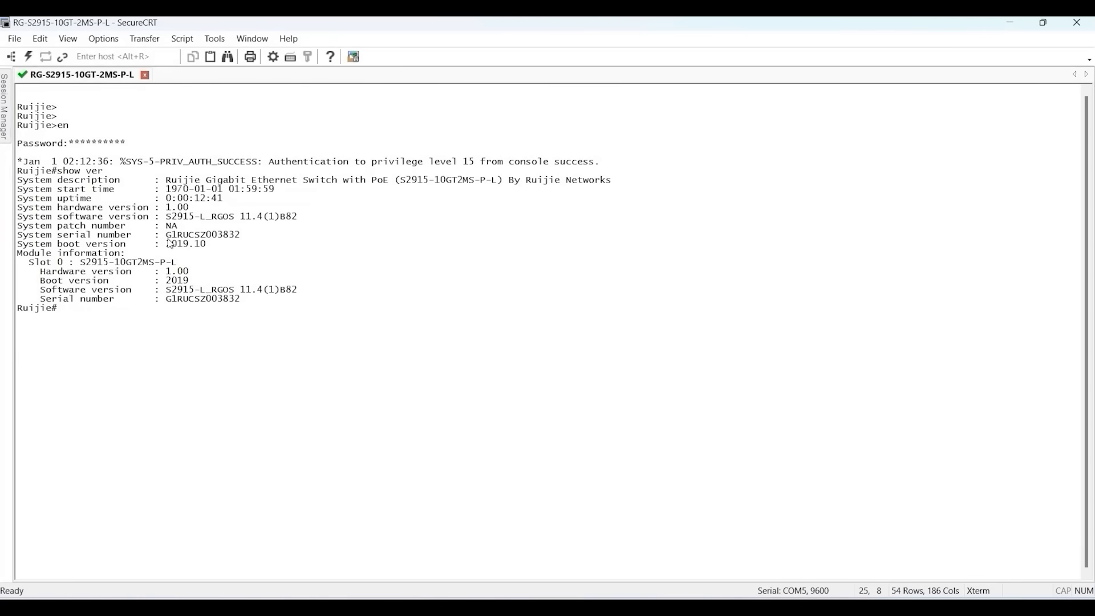
drag(167, 234, 240, 235)
key(ctrl+c)
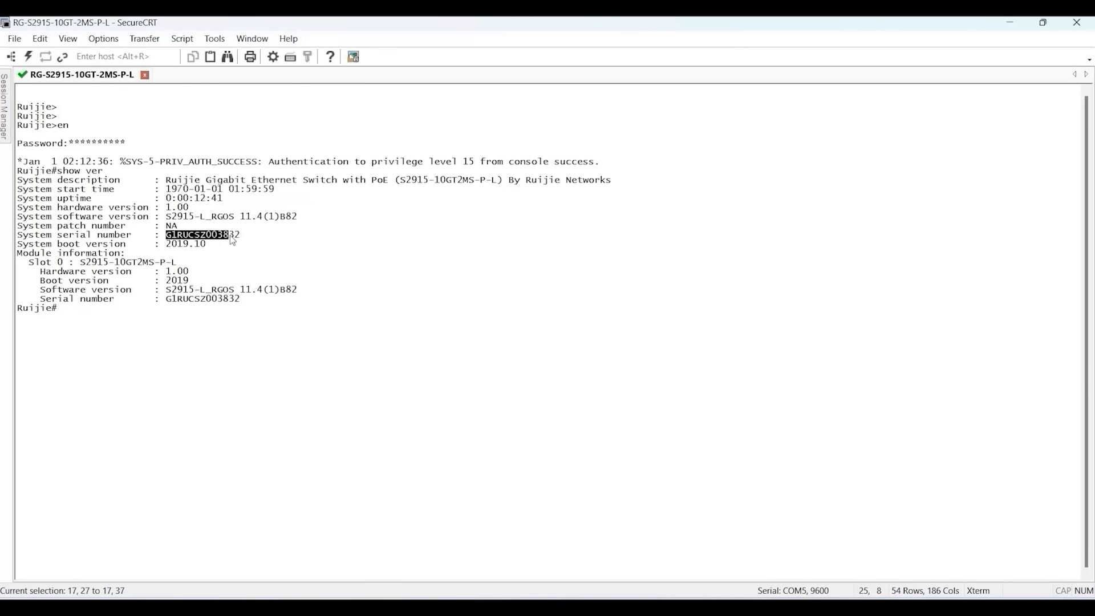
key(Return)
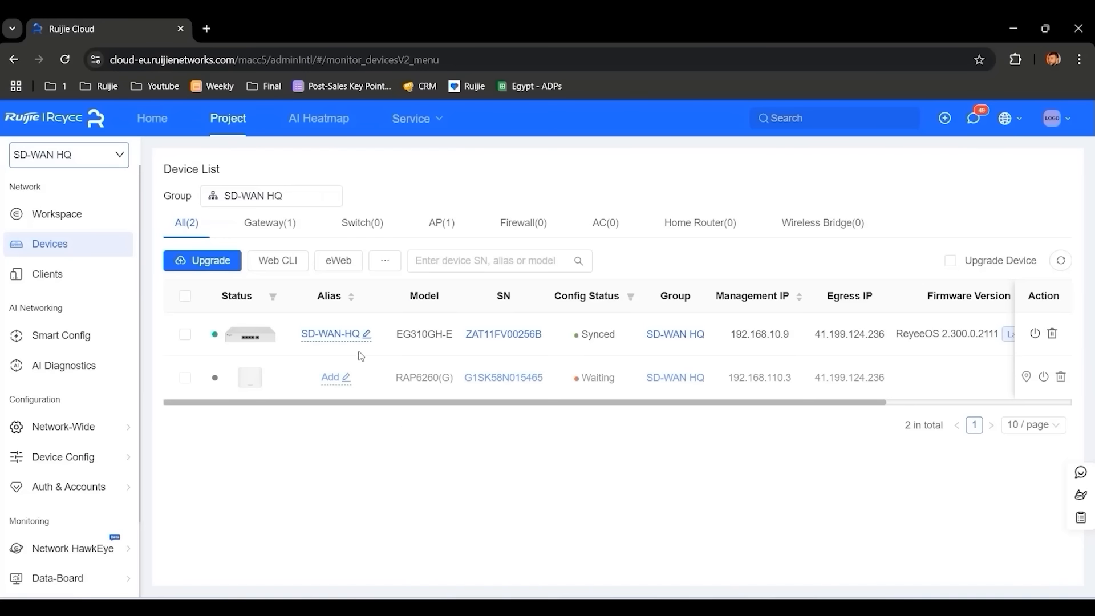
- Add the switch to SD-WAN HQ by pasting its serial number
click(362, 223)
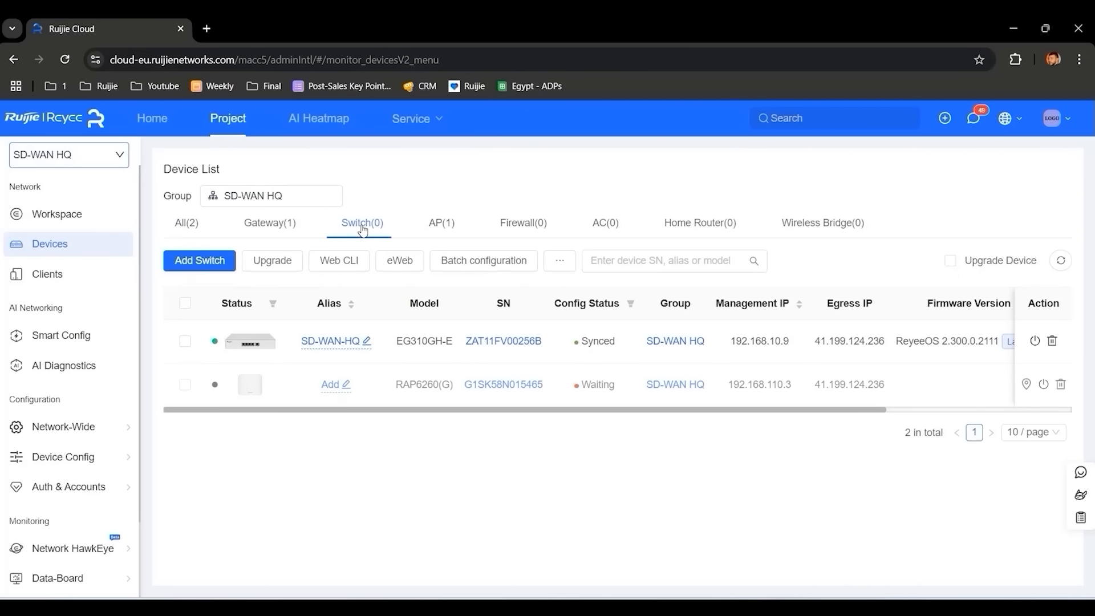
click(197, 260)
key(ctrl+v)
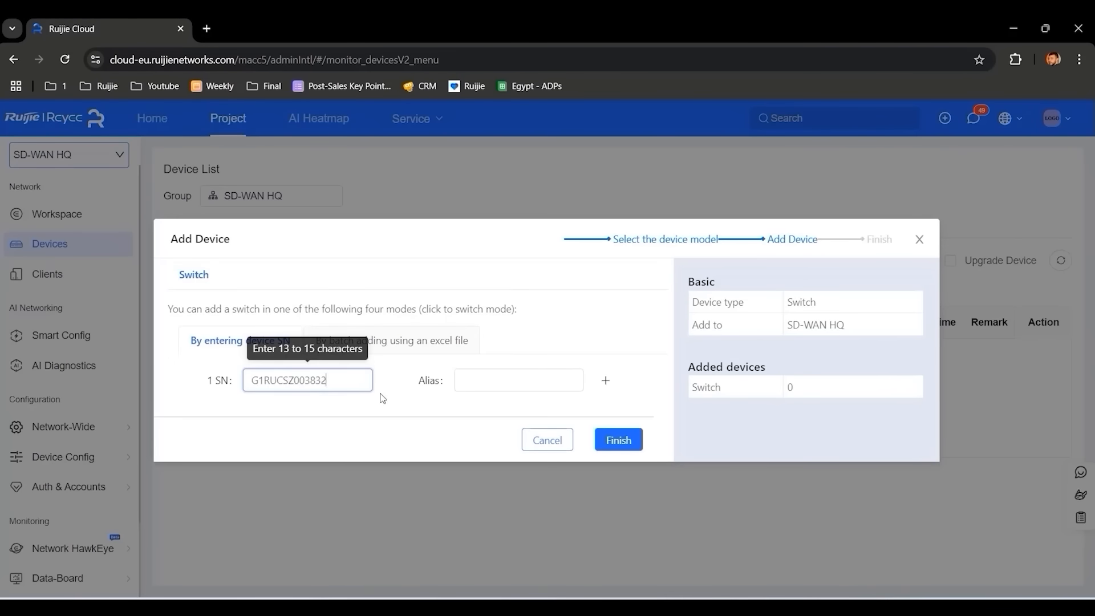
click(617, 441)
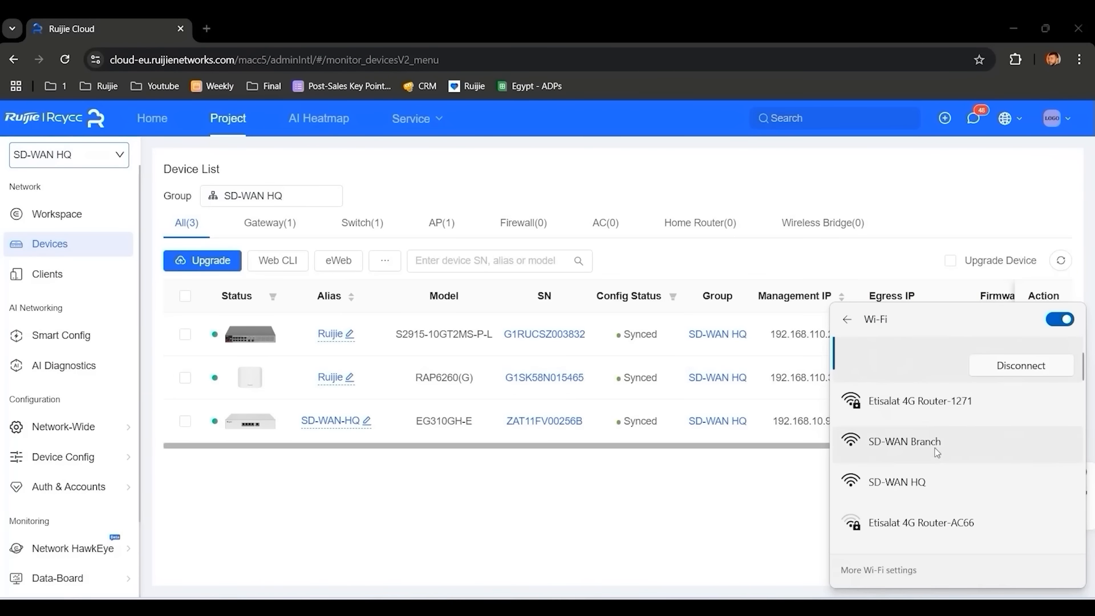
- Open the SD-WAN-HQ gateway's eWeb management in a new tab via domain
click(698, 522)
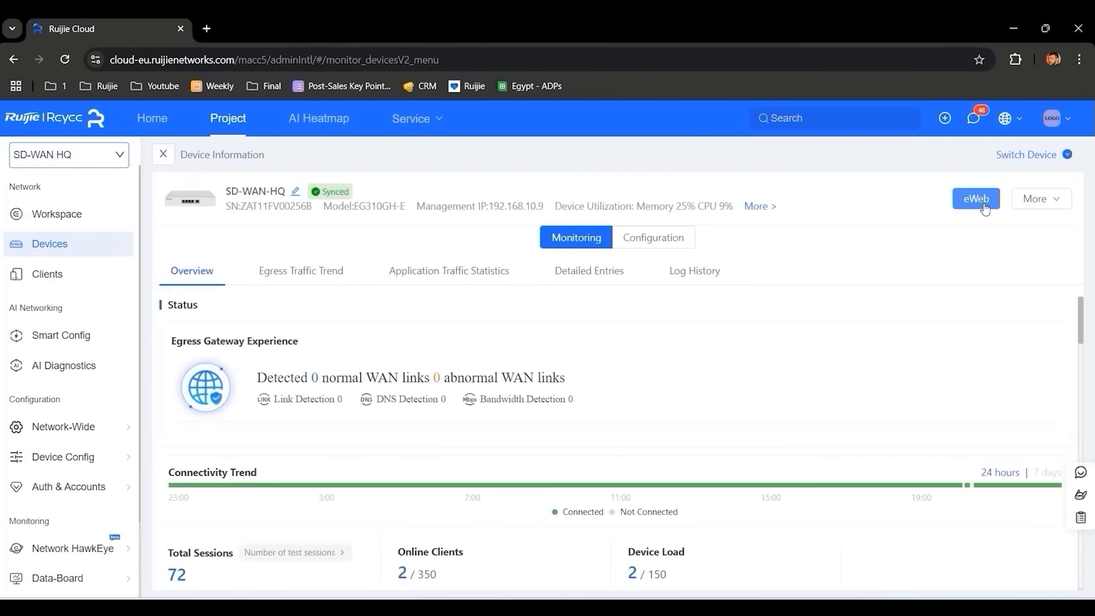
click(984, 207)
click(555, 410)
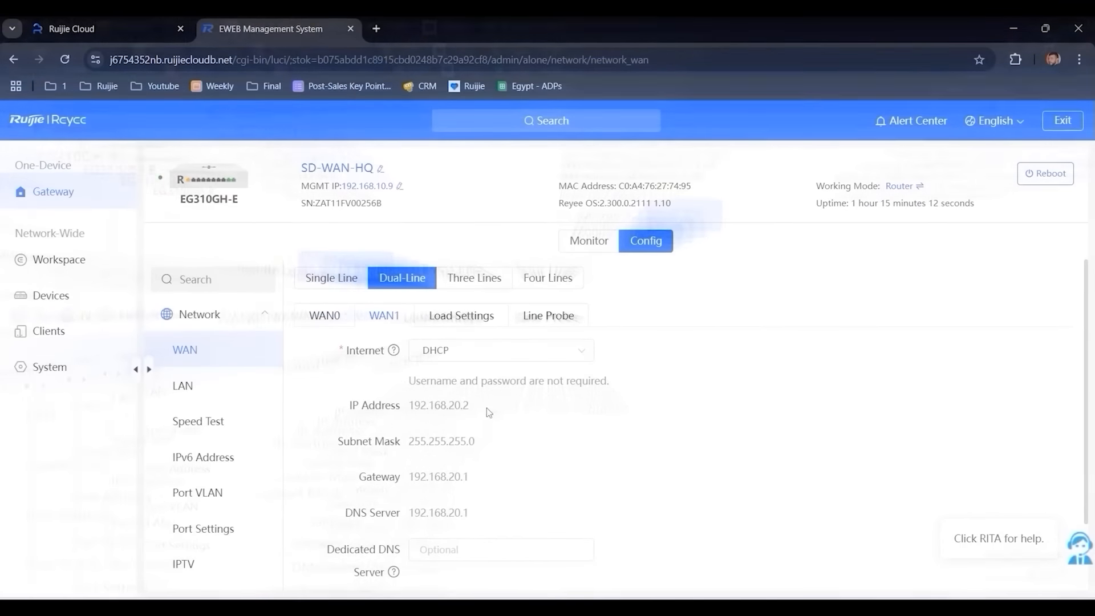
- Load speedtest.net in a new tab and connect the laptop to the SD-WAN HQ Wi-Fi
key(ctrl+t)
text(speedtest.net)
key(Return)
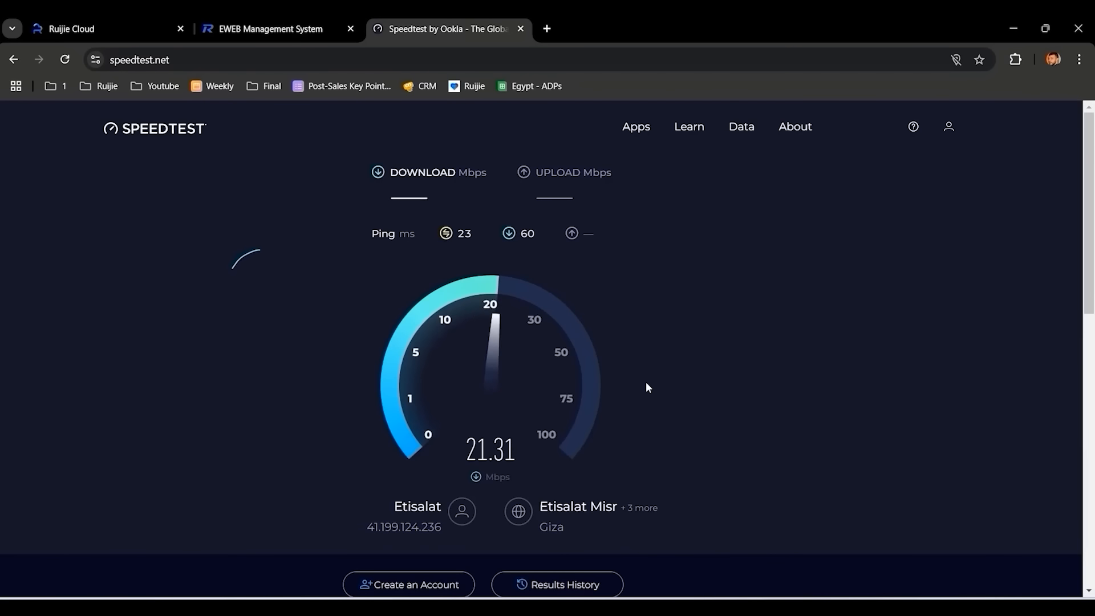
click(990, 609)
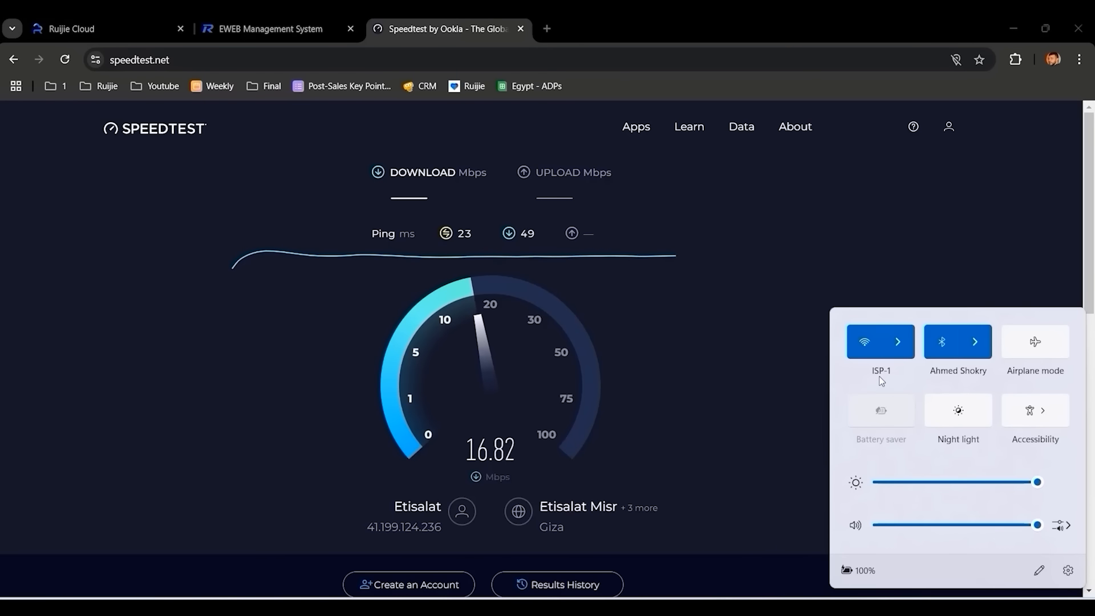
click(897, 342)
click(950, 514)
click(1021, 535)
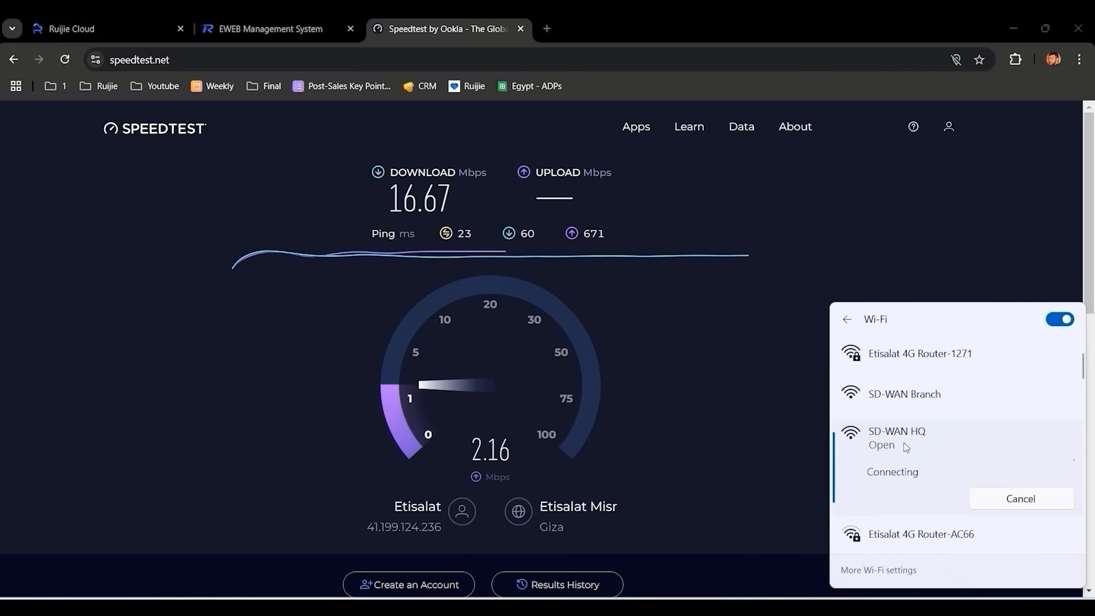
click(657, 293)
- Rerun the speed test, select the 49.53 Mbps download result, and return to the gateway tab
key(F5)
click(492, 285)
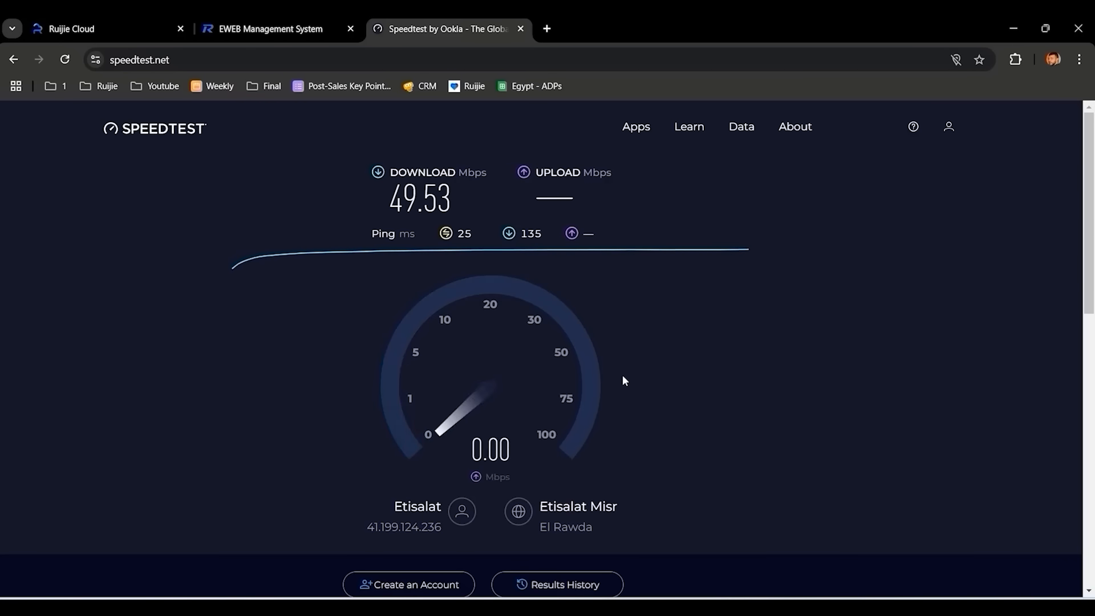
double_click(464, 197)
click(271, 29)
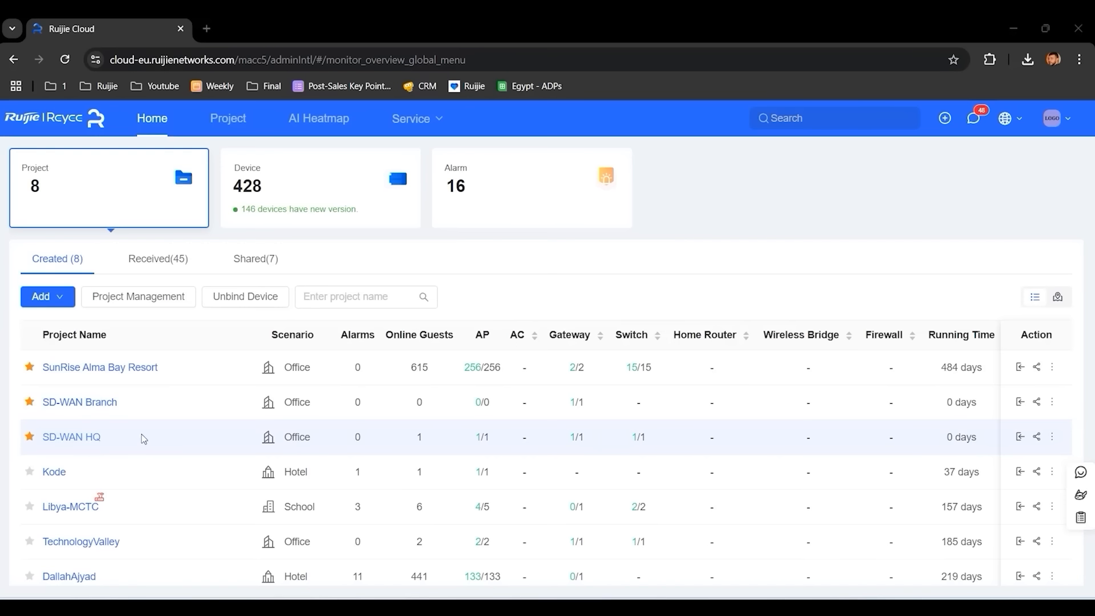
- Open AnyLink from the Service menu and create the first SD-WAN group named SDWANAnyLink
mouse_move(411, 129)
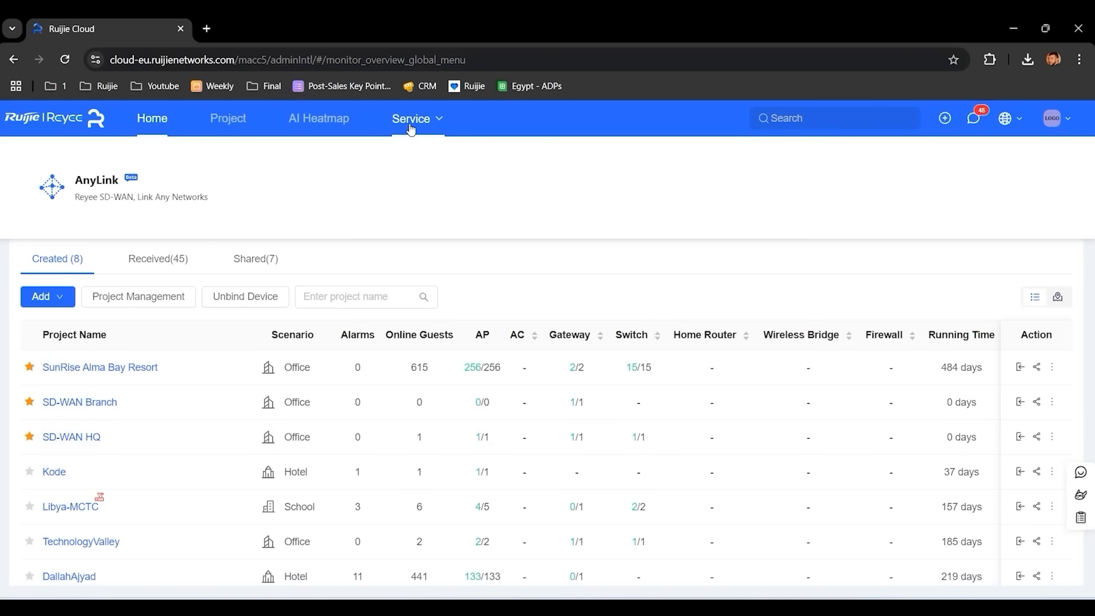
click(99, 200)
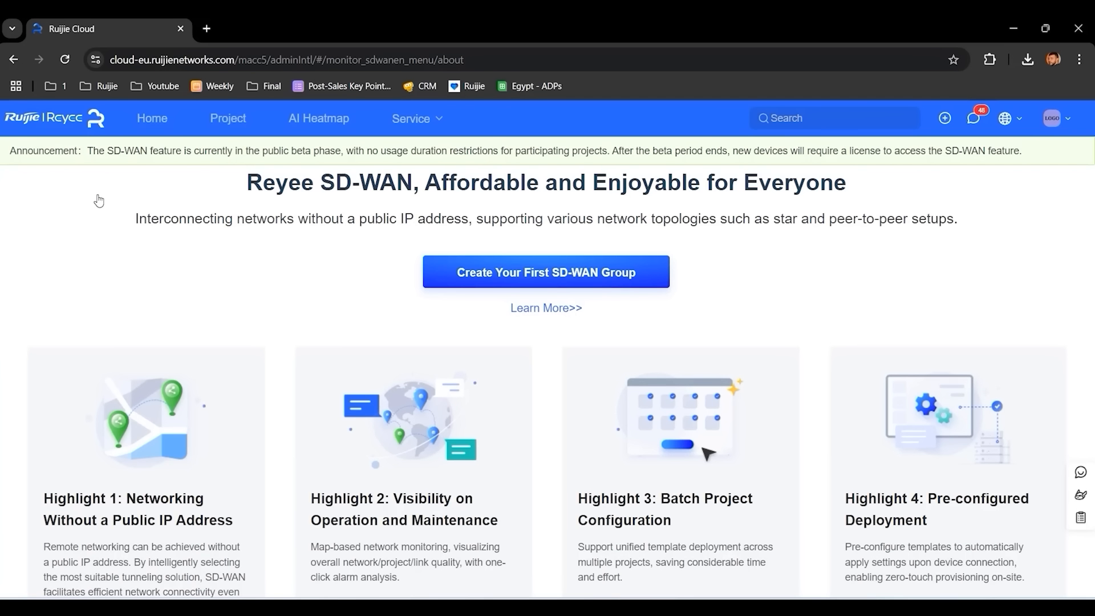
click(450, 273)
click(480, 343)
text(SDWANAnyLink)
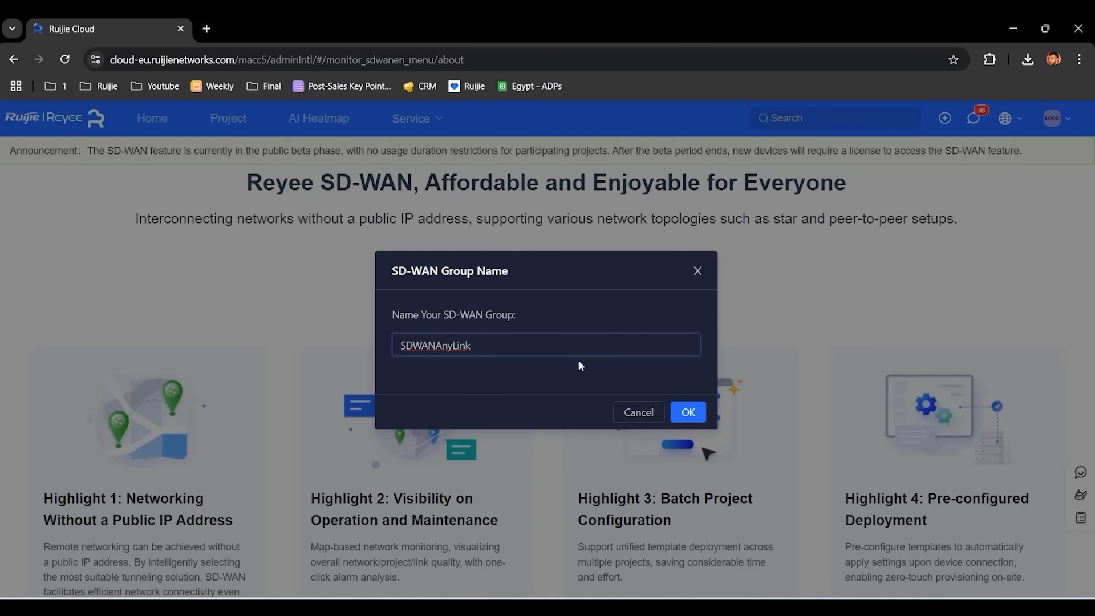
click(688, 418)
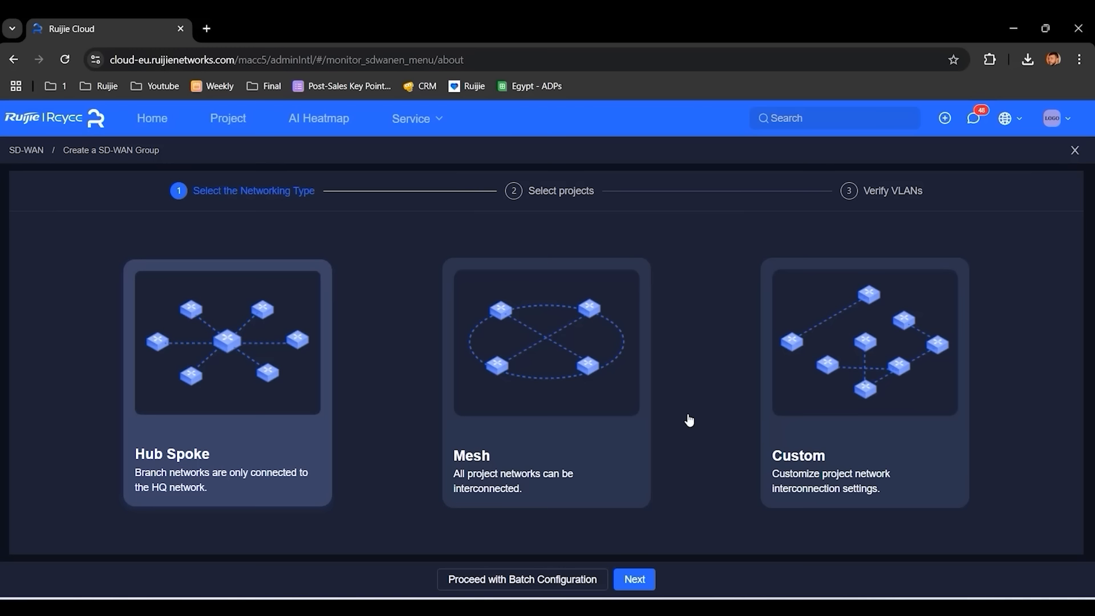
- Pick Hub Spoke with SD-WAN HQ as hub and SD-WAN Branch as member, then continue
click(639, 578)
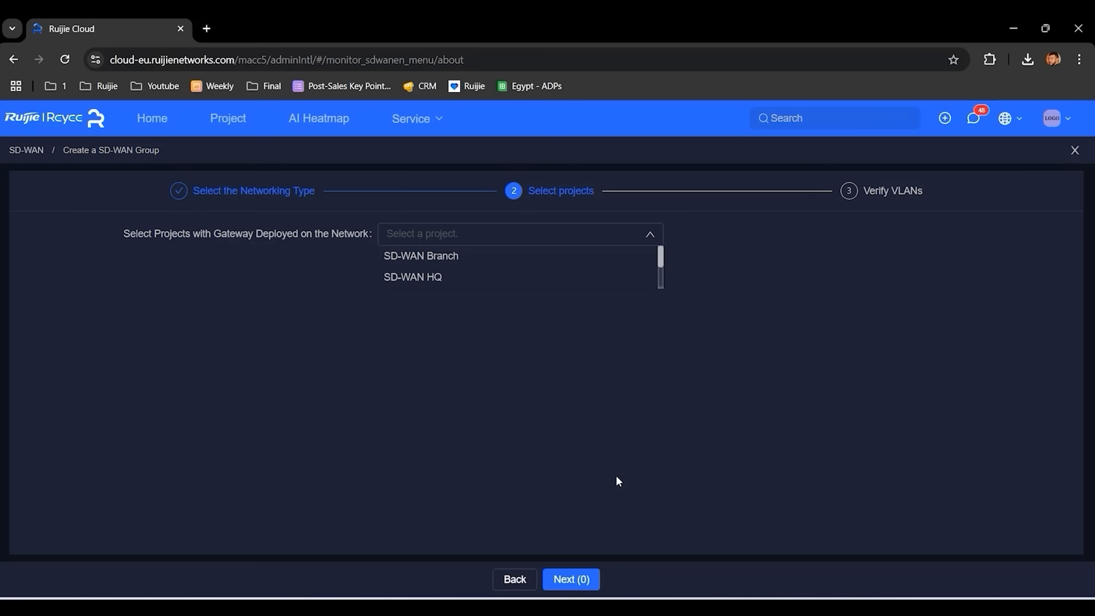
click(476, 282)
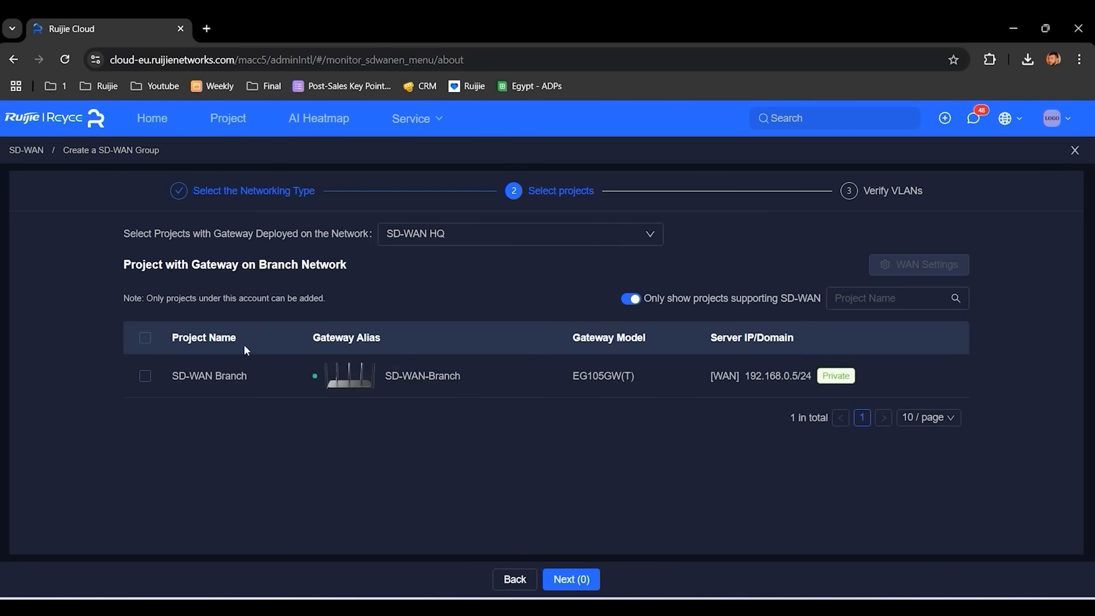
click(146, 376)
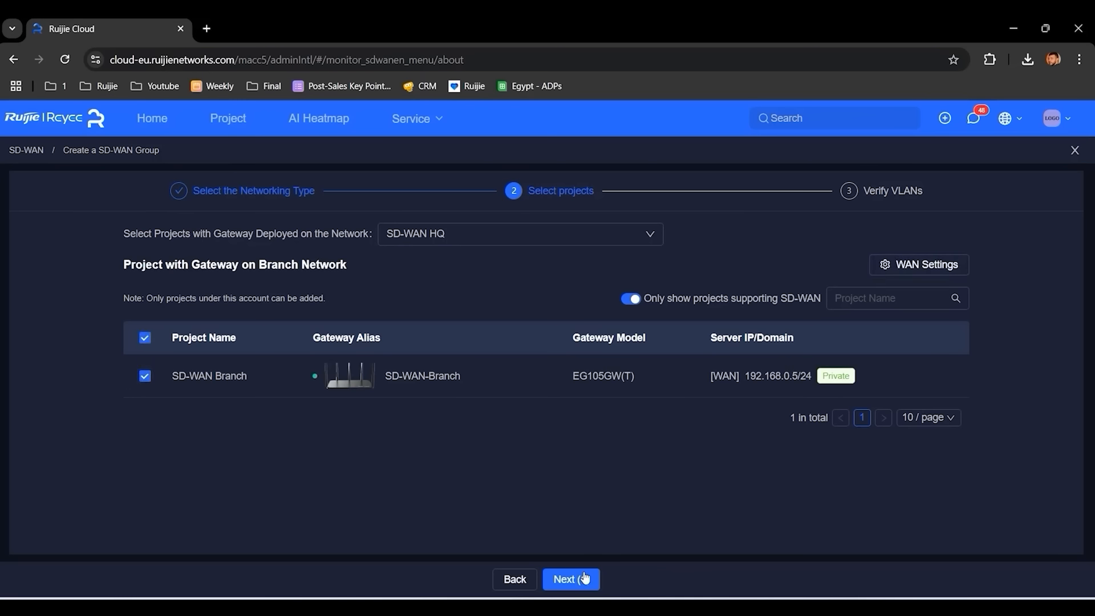
click(572, 586)
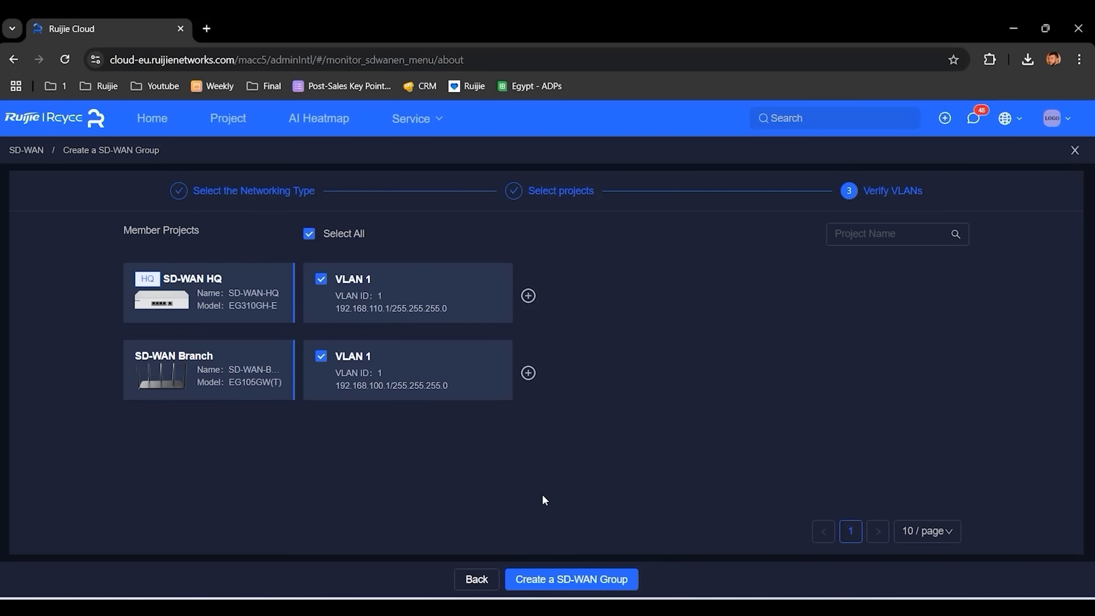
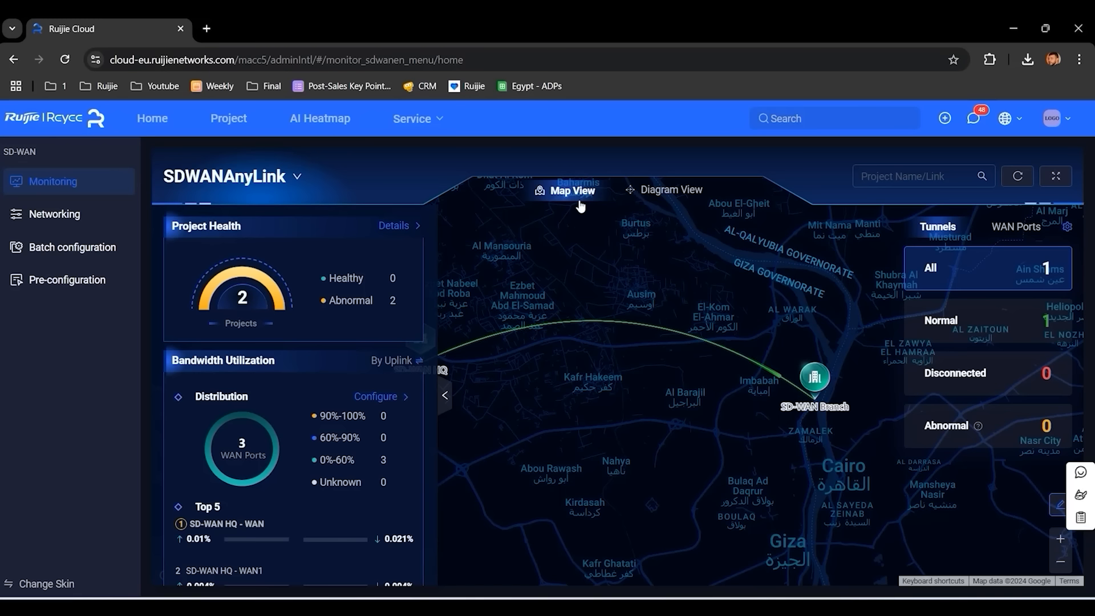
- Drag the SD-WAN HQ pin to a new map spot, then pan to show both sites
click(1059, 504)
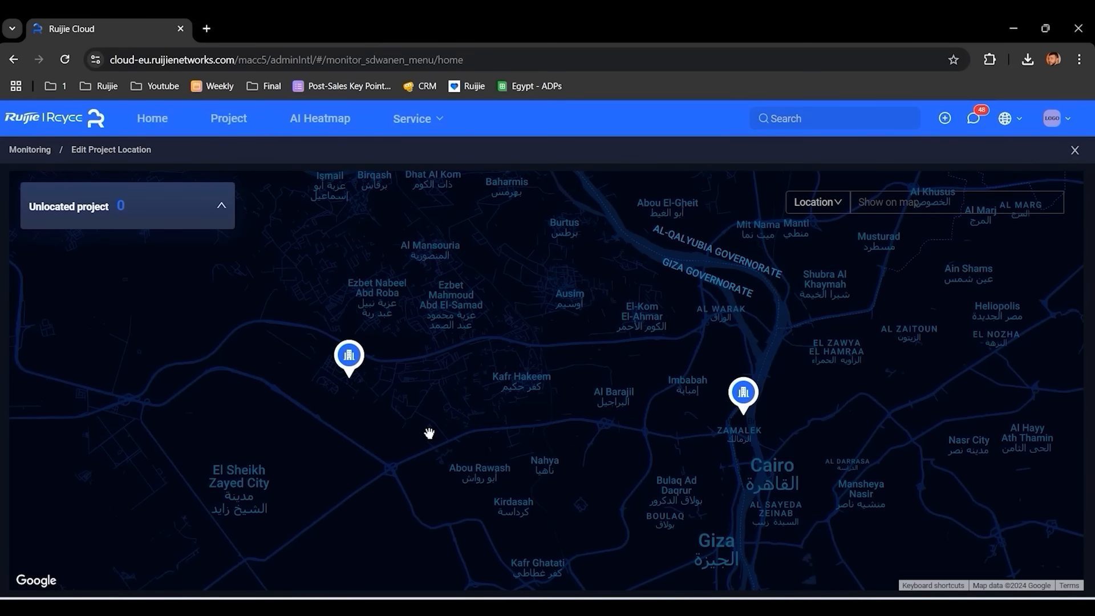
drag(348, 354, 354, 292)
scroll(380, 304, up, 2)
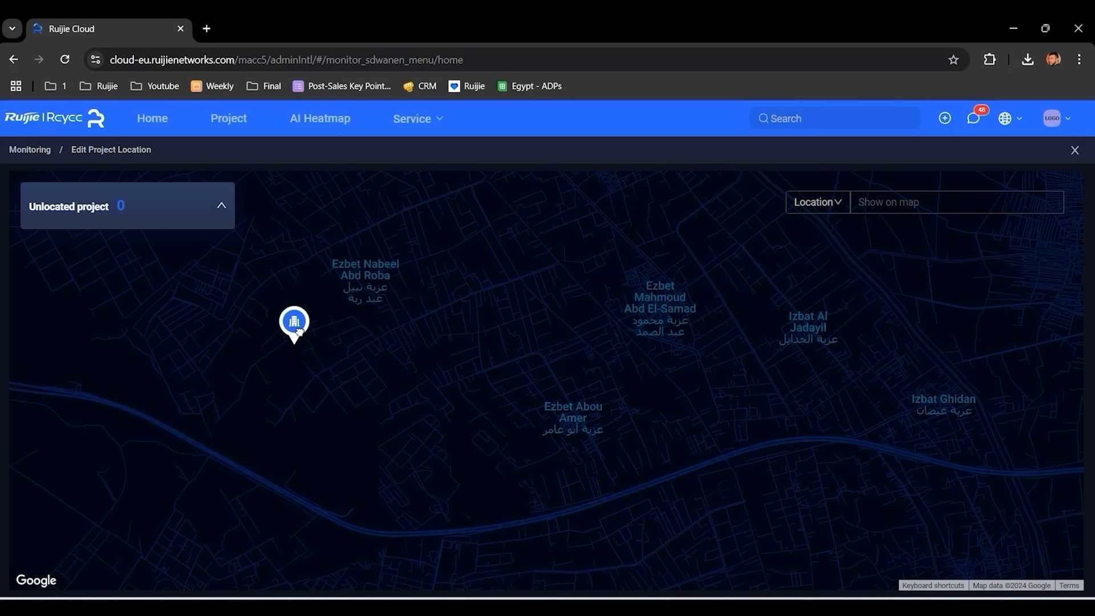
drag(299, 332, 327, 419)
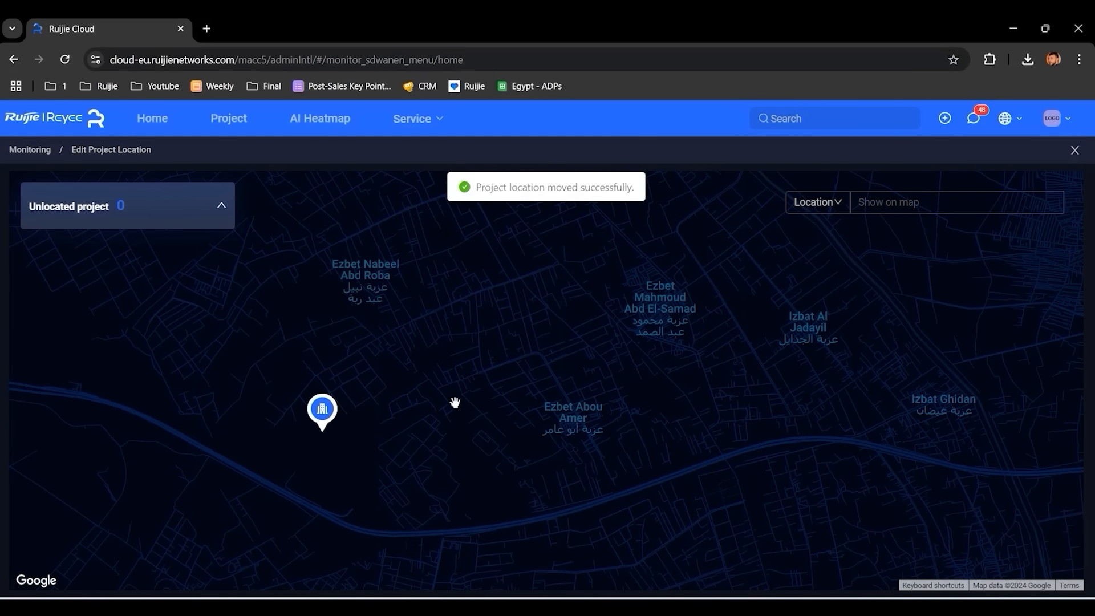
drag(325, 408, 325, 339)
drag(482, 187, 639, 191)
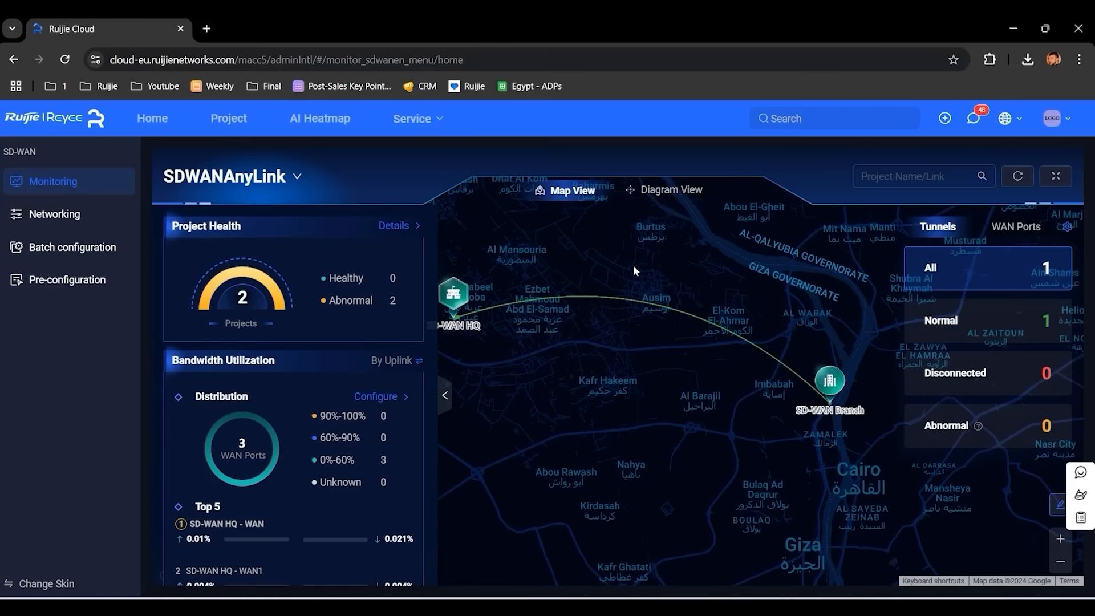
drag(650, 271, 673, 278)
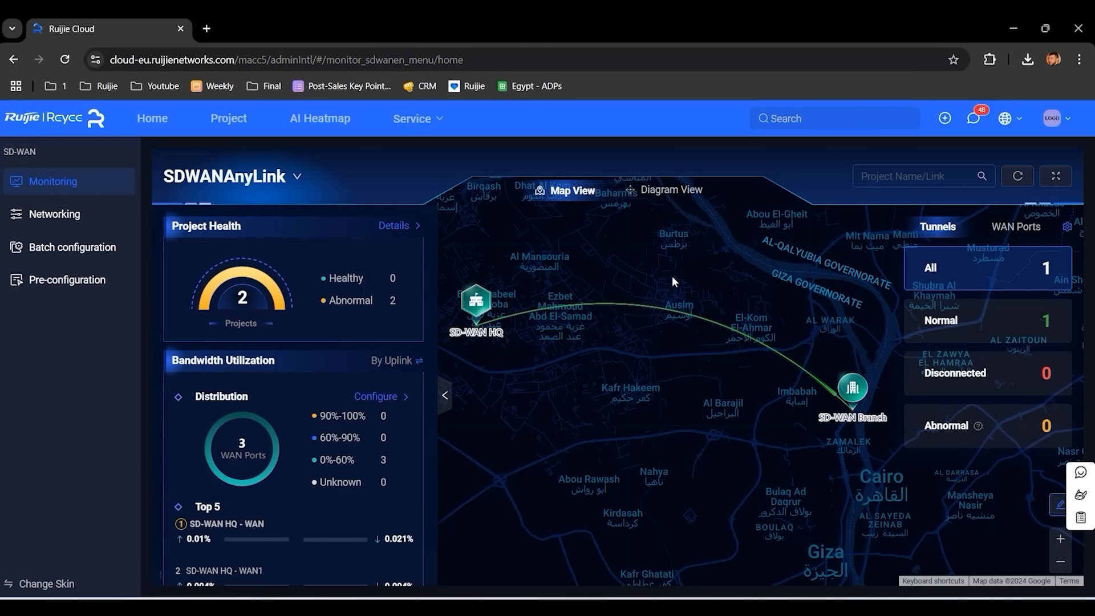
click(662, 306)
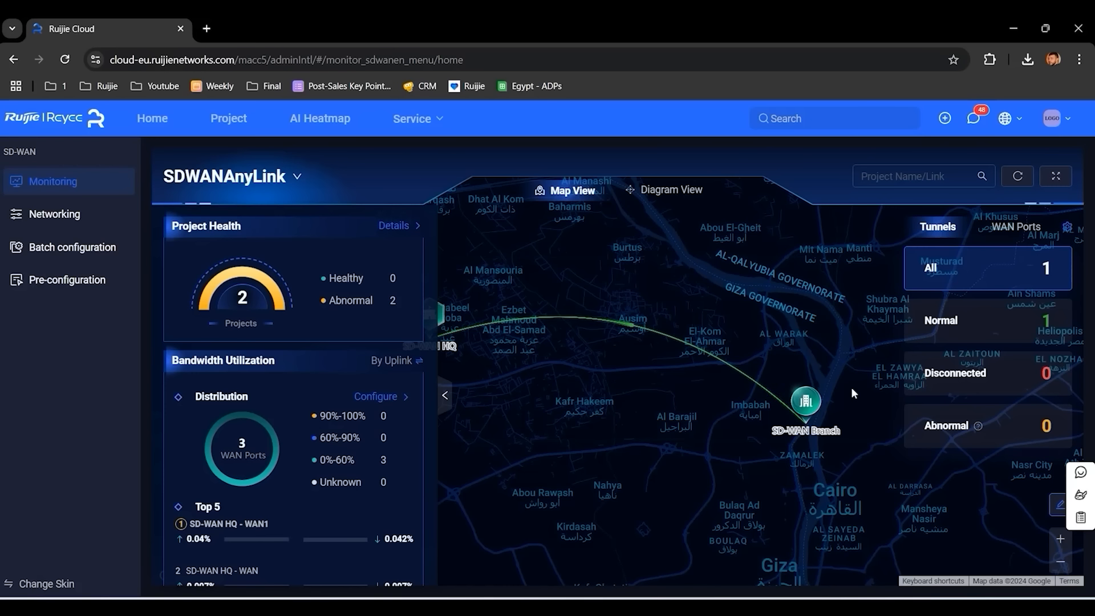
click(1055, 176)
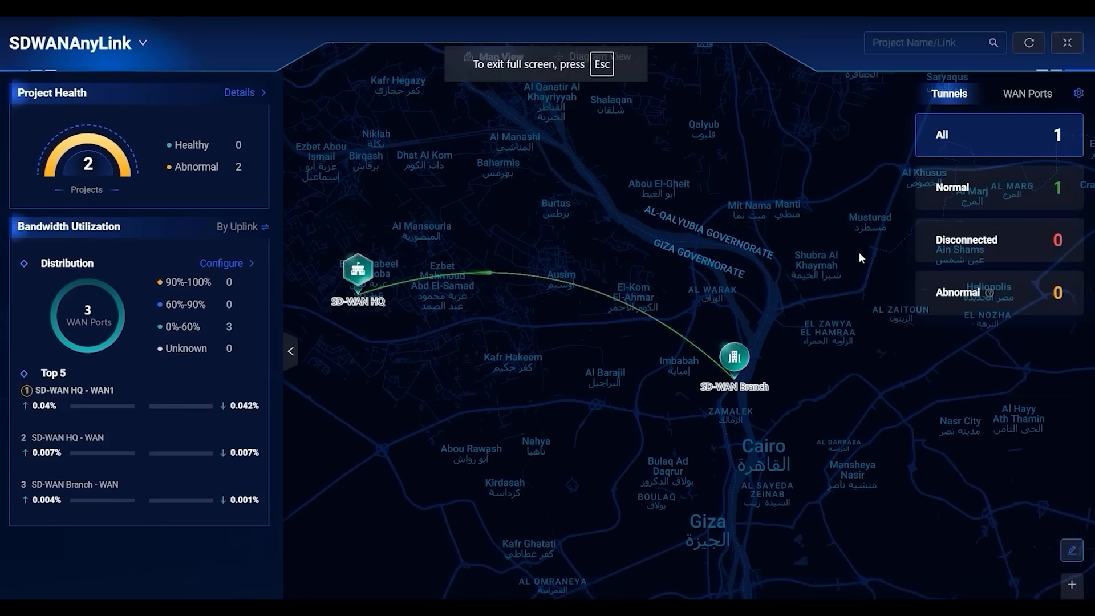
click(1067, 42)
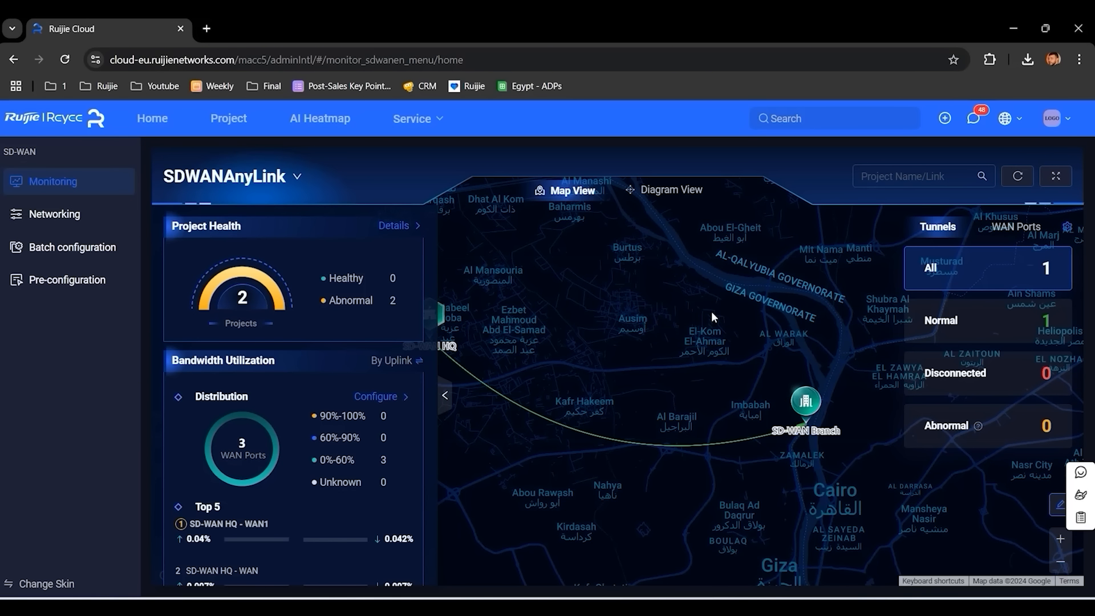
click(47, 586)
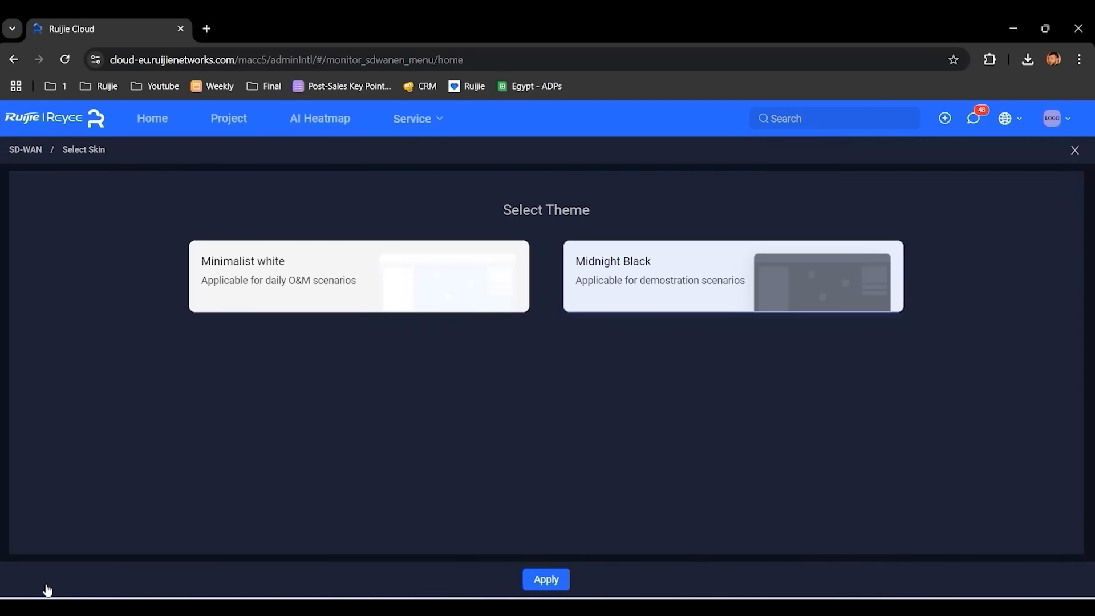
click(348, 279)
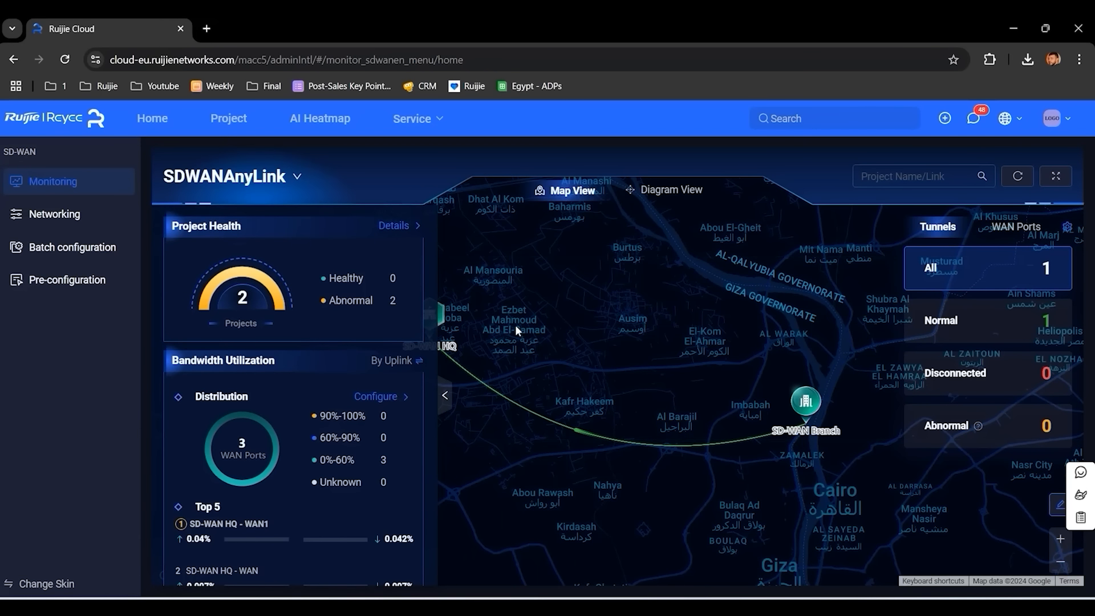
mouse_move(242, 414)
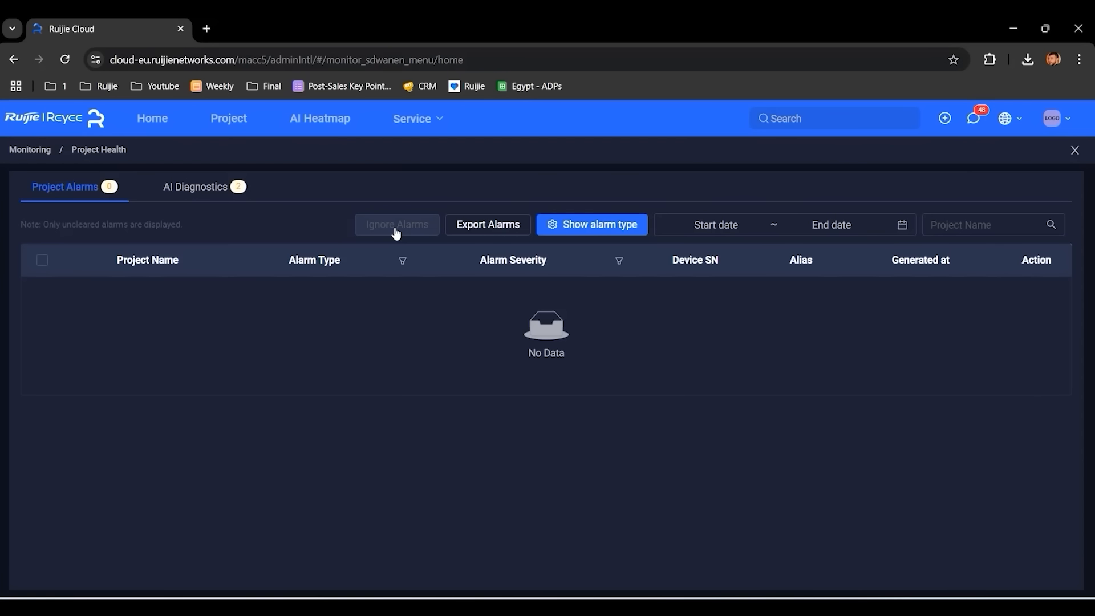
- Open Project Health details and view the SD-WAN HQ project's AI Diagnostics results
click(385, 225)
click(198, 196)
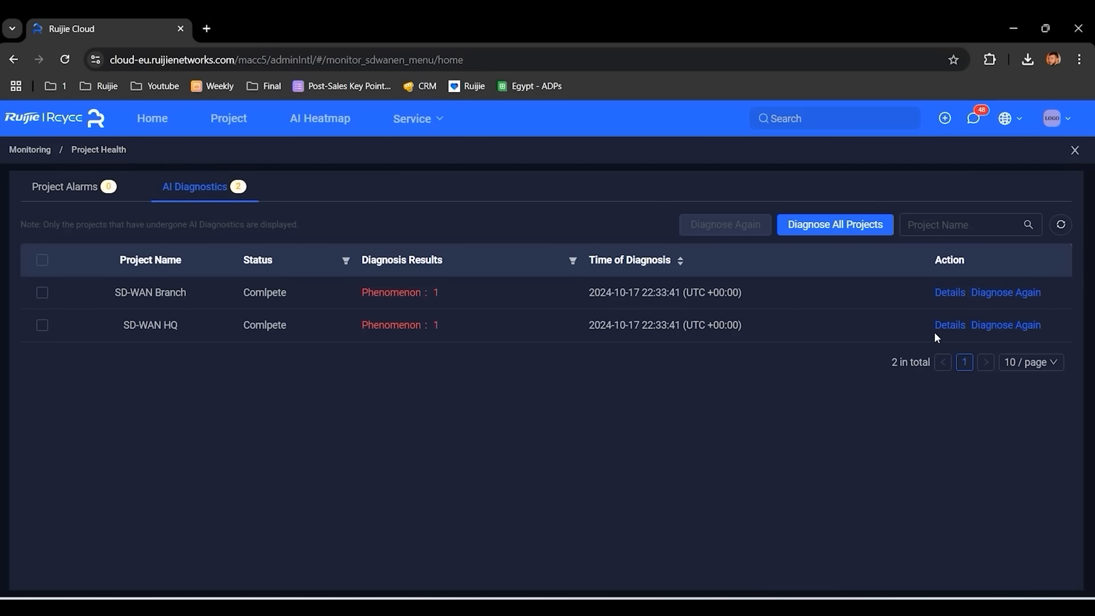
click(949, 325)
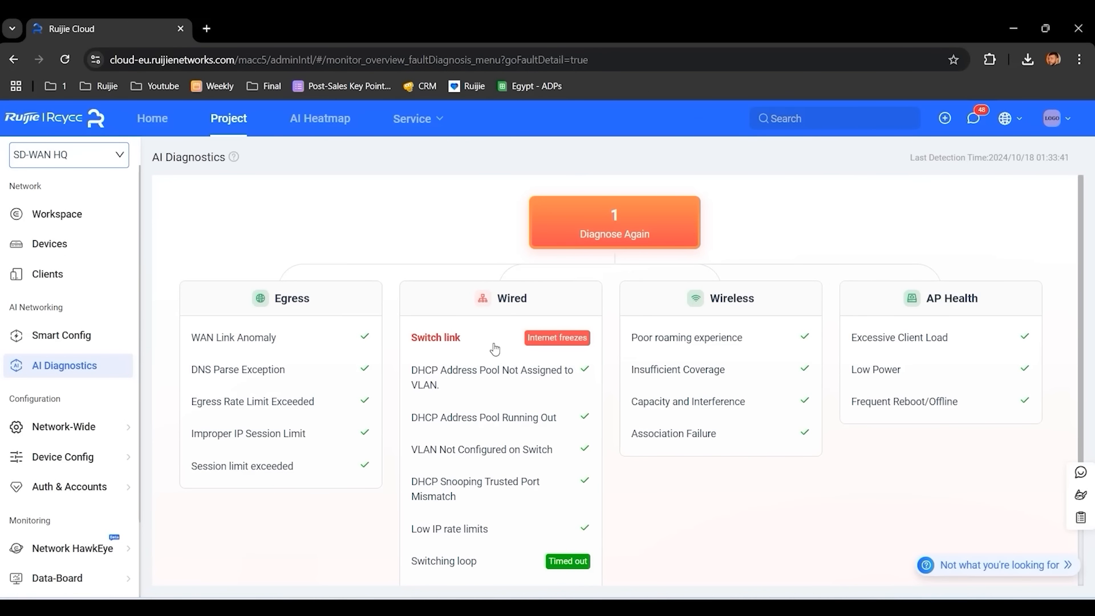
- Review the Switch link fault: switch Gi0/1 to gateway LAN0 cable negotiating 100 Mbps, not 1000 Mbps
click(500, 340)
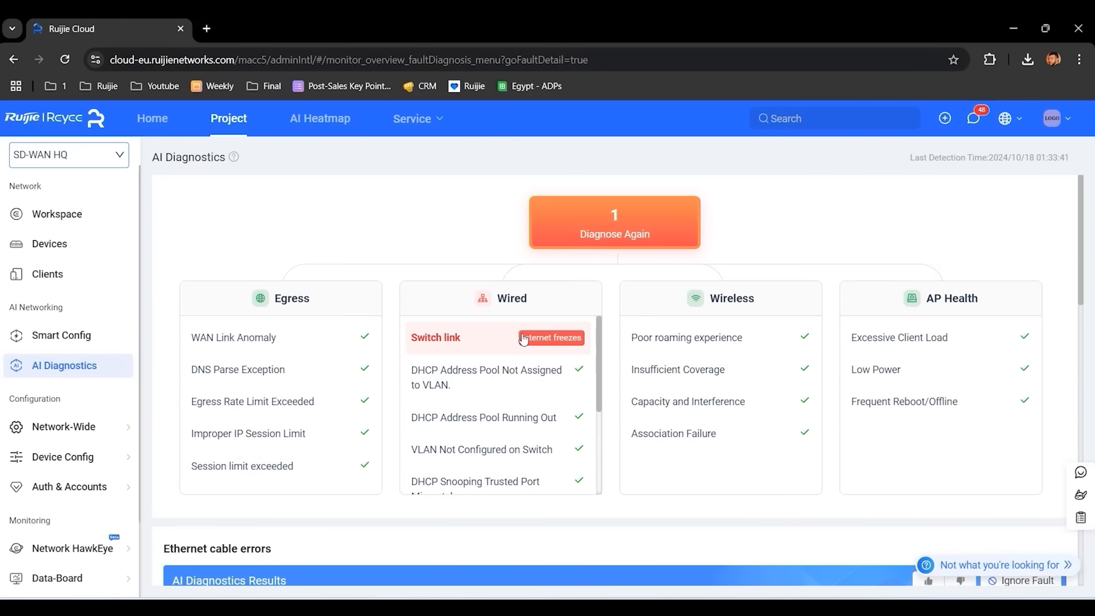
scroll(620, 319, down, 1)
scroll(620, 320, down, 6)
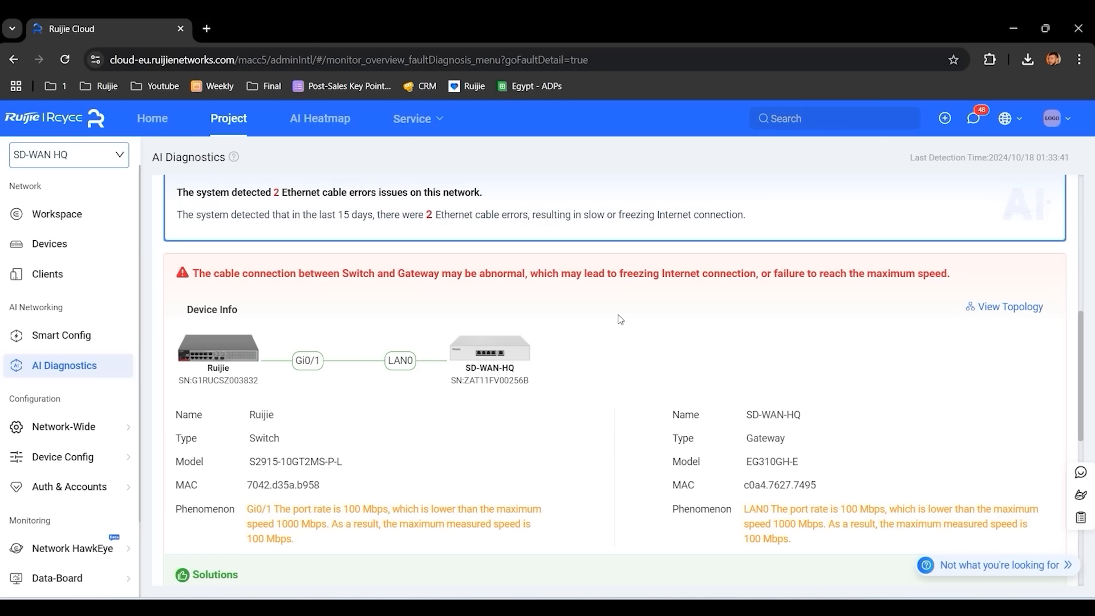
drag(294, 360, 408, 350)
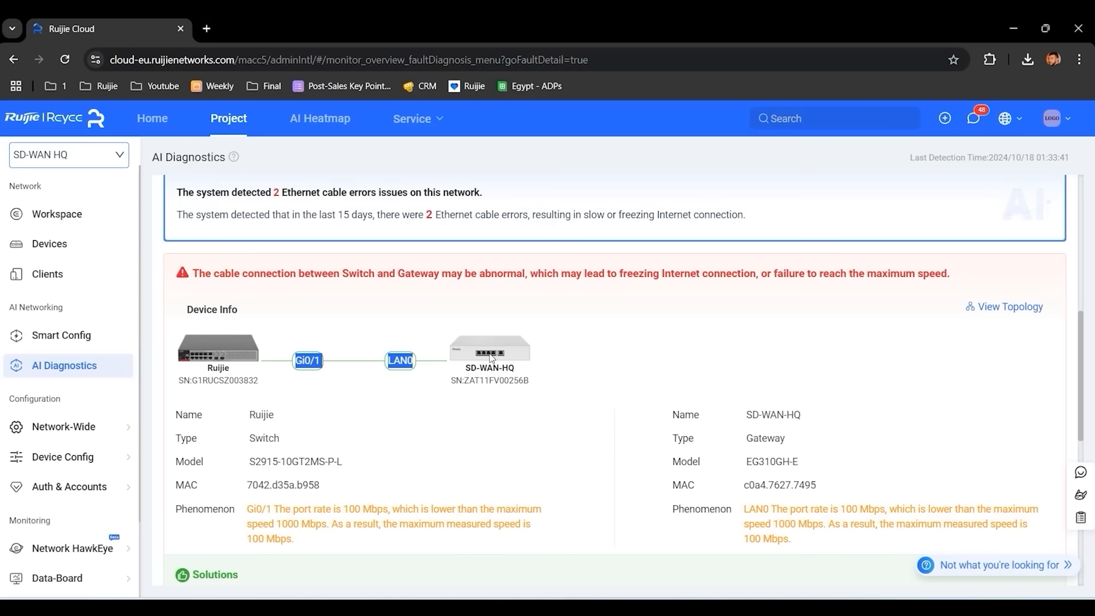
scroll(491, 358, up, 7)
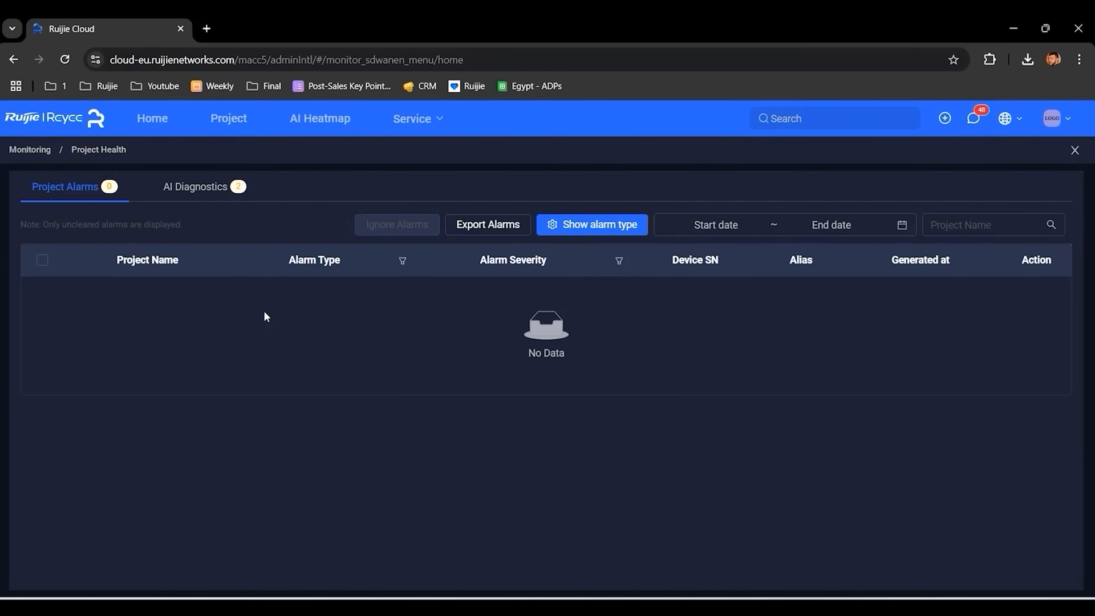
- Enable the traffic threshold, no-traffic, high packet loss and device offline alarm types
click(598, 224)
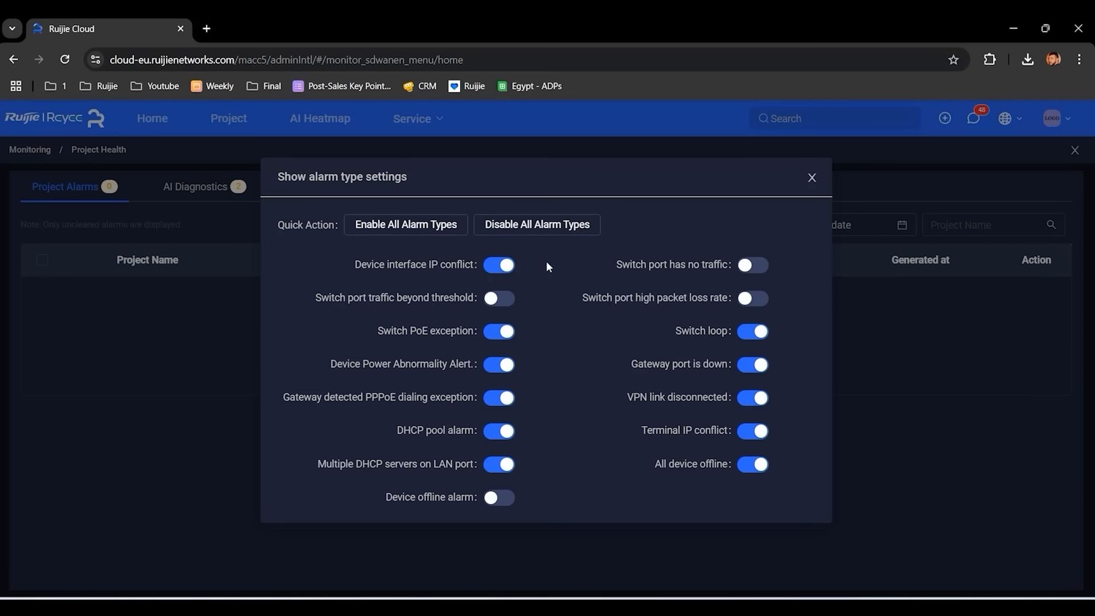
click(499, 299)
click(747, 268)
click(751, 301)
click(499, 498)
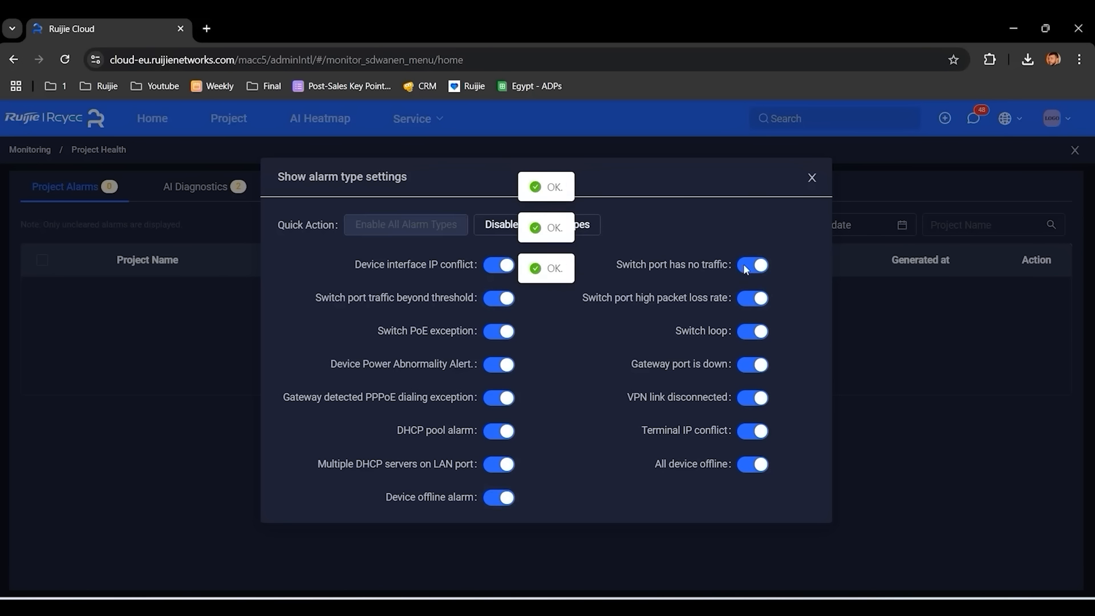
click(812, 181)
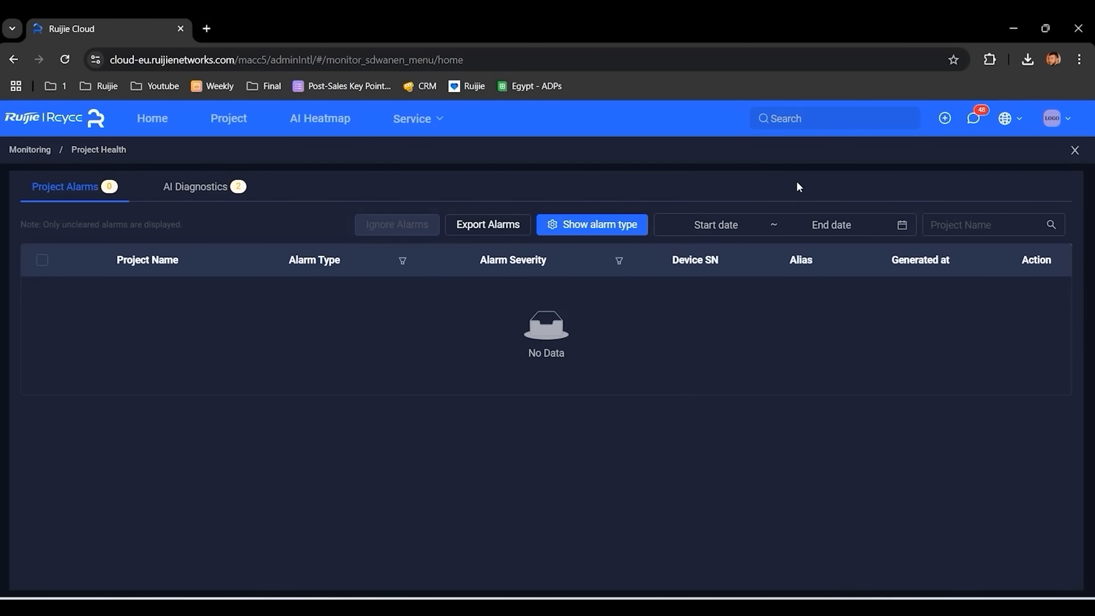
- Export alarms from 2024-10-07 to 2024-12-06 and close Project Health
click(707, 225)
click(697, 325)
click(1007, 409)
click(502, 225)
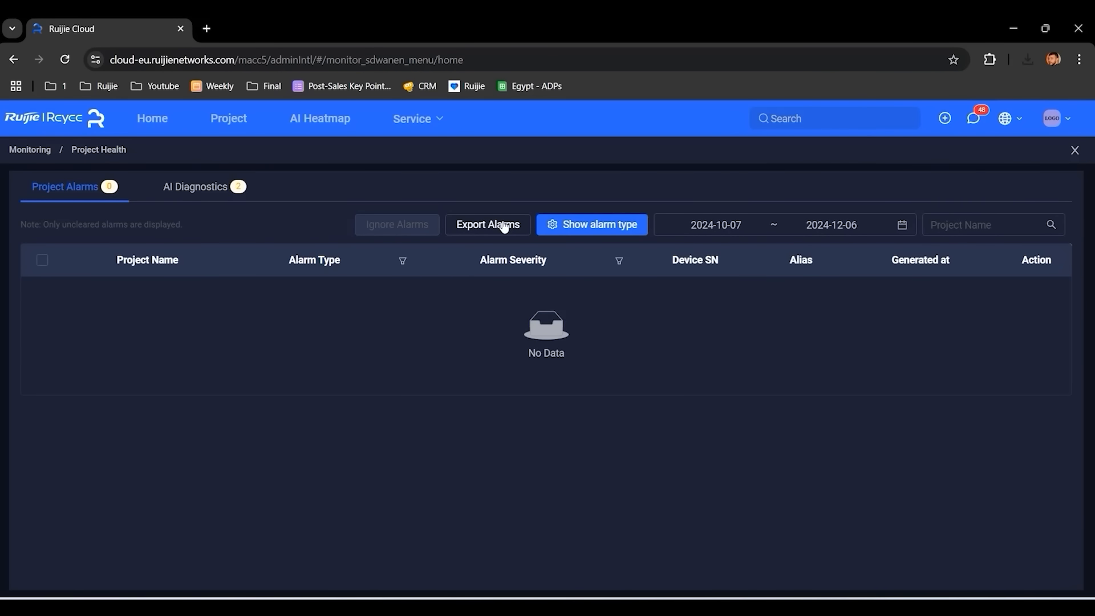
click(1075, 150)
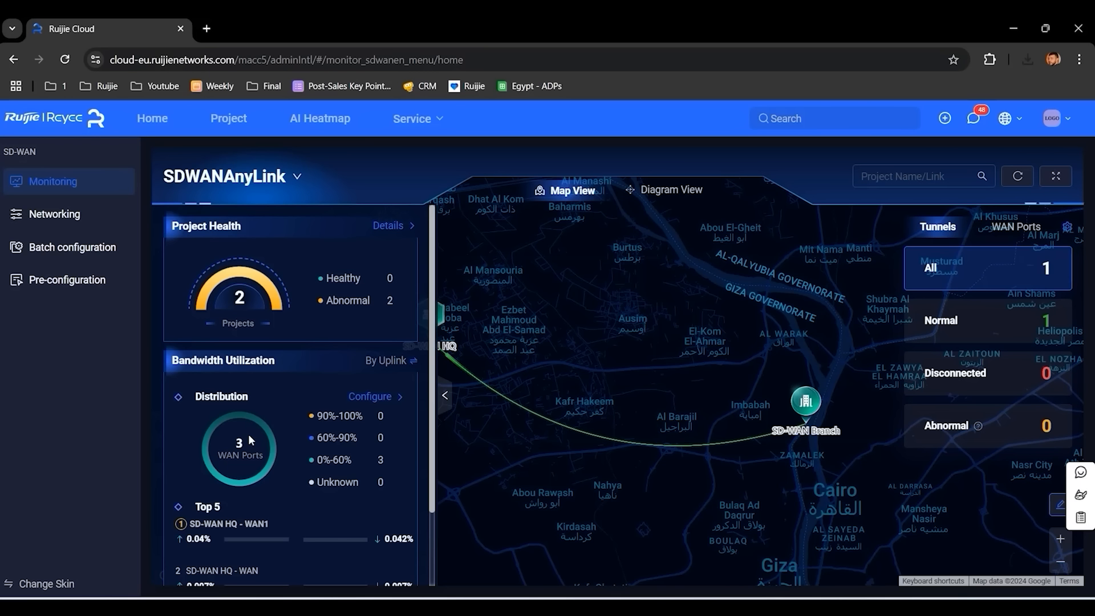
click(386, 402)
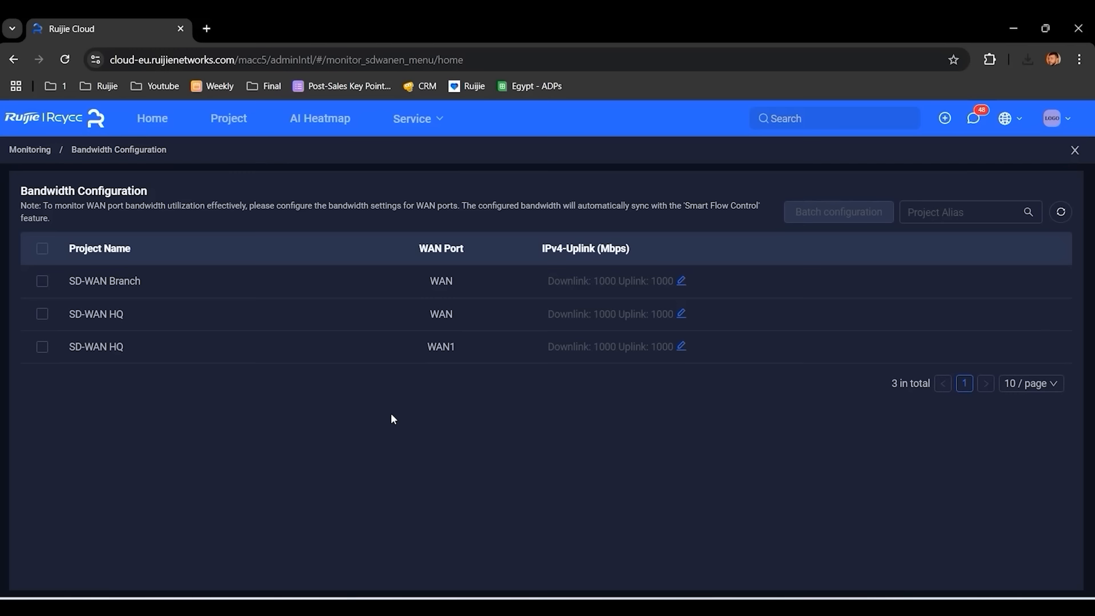
click(682, 282)
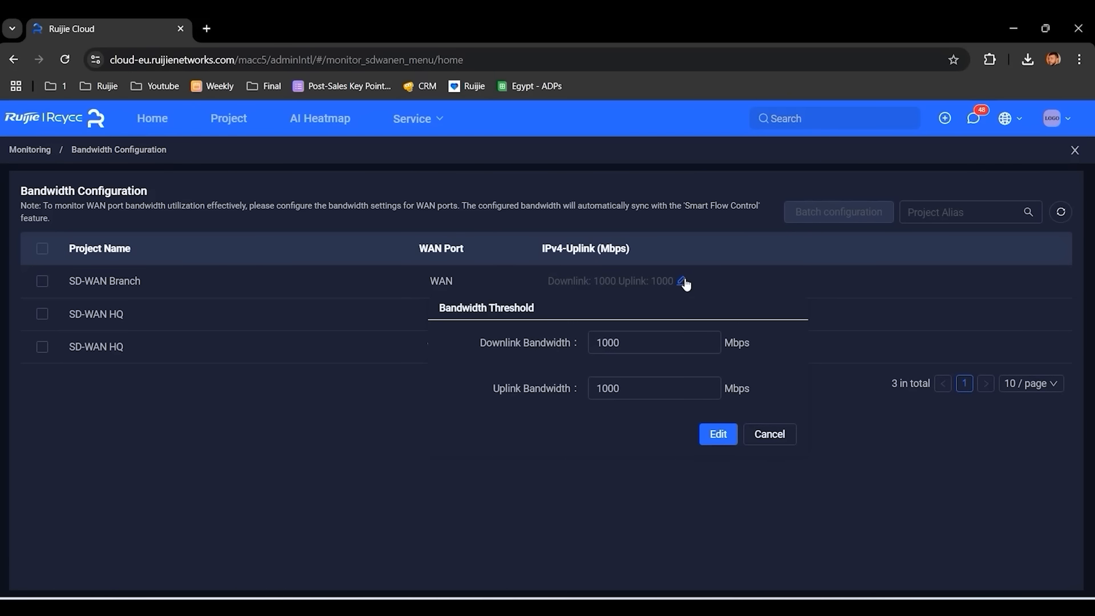
click(1075, 150)
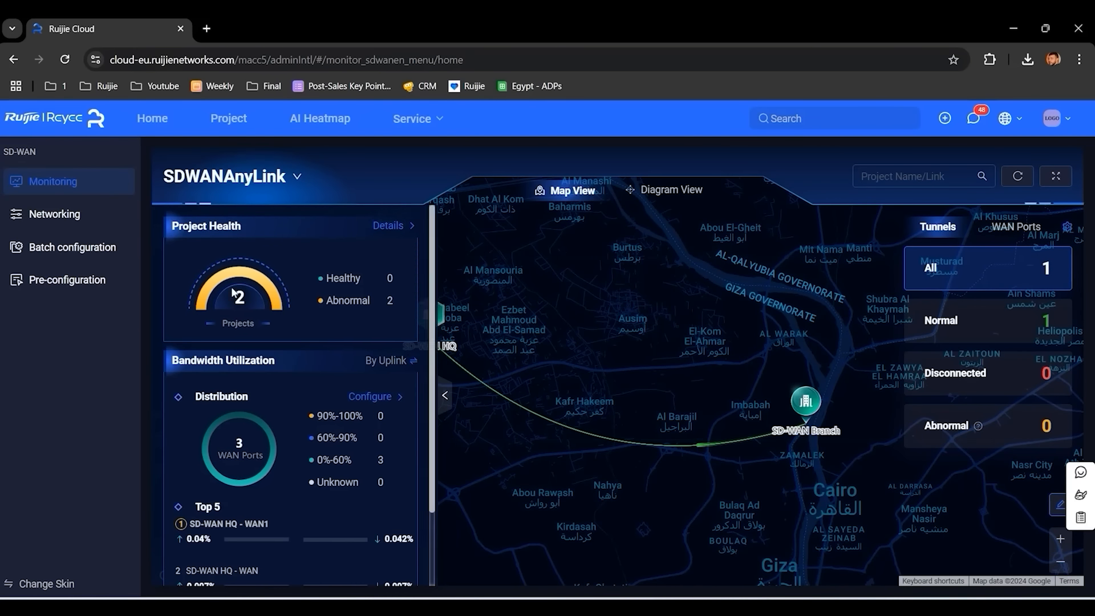
- In SD-WAN networking, start a new SD-WAN group, then abandon it and close Group Management
click(72, 223)
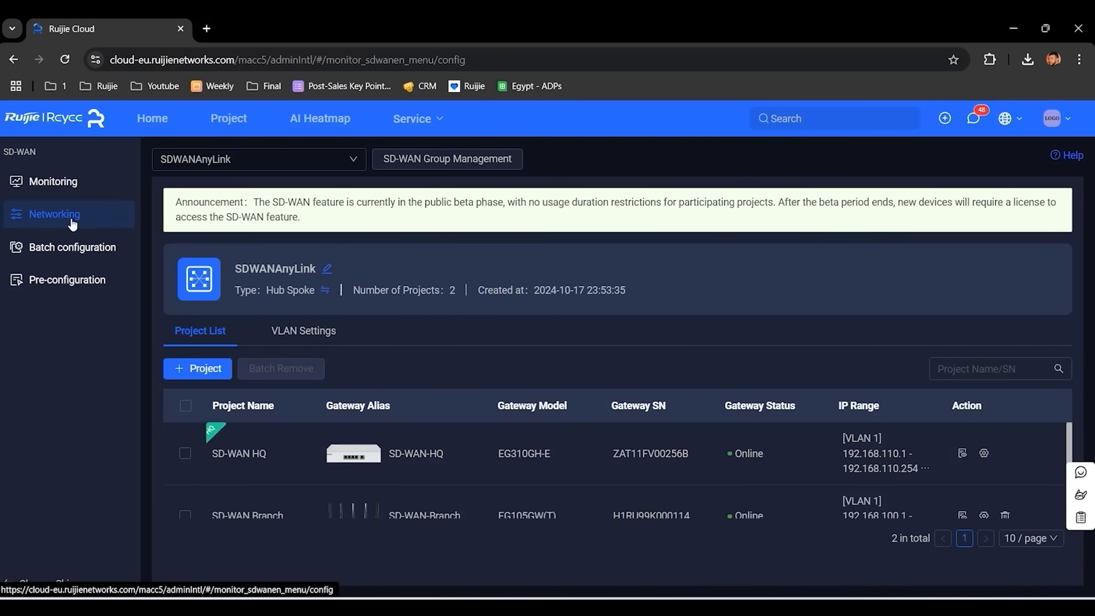
click(460, 160)
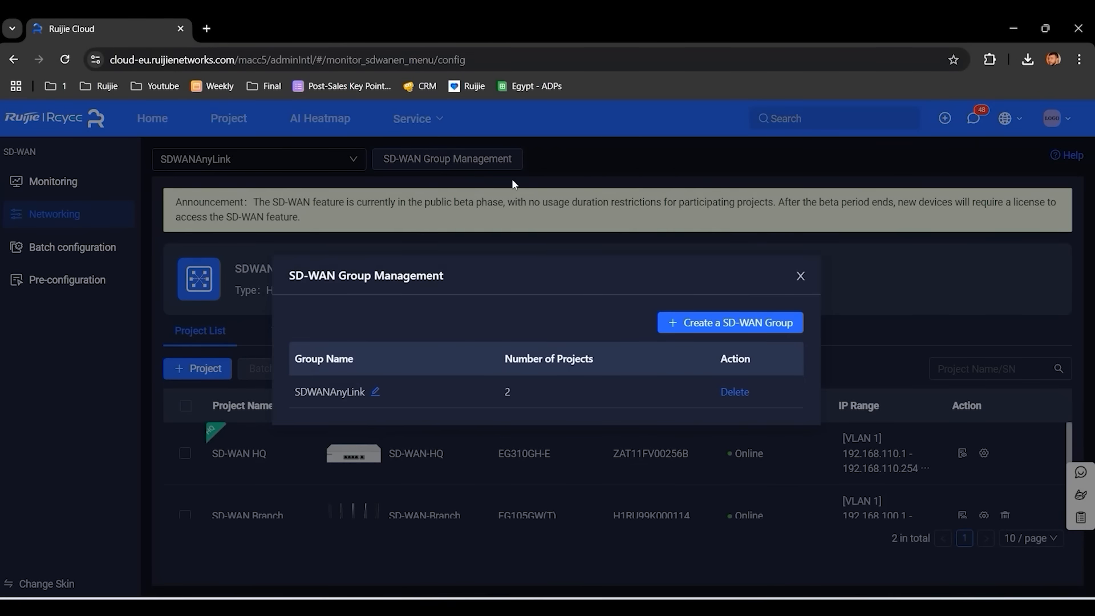
click(724, 323)
click(547, 348)
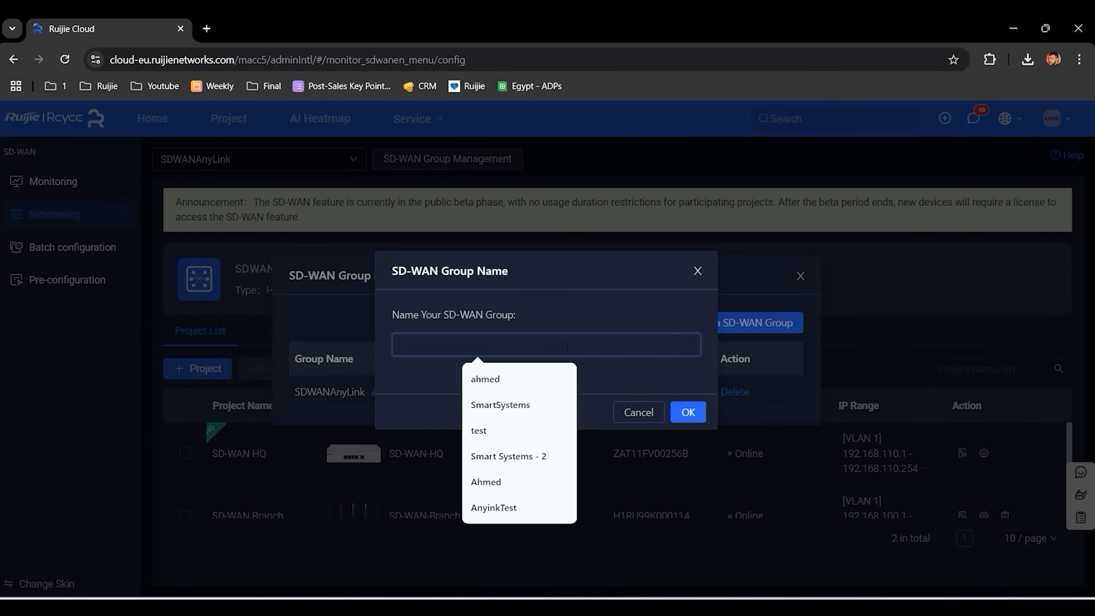
click(697, 272)
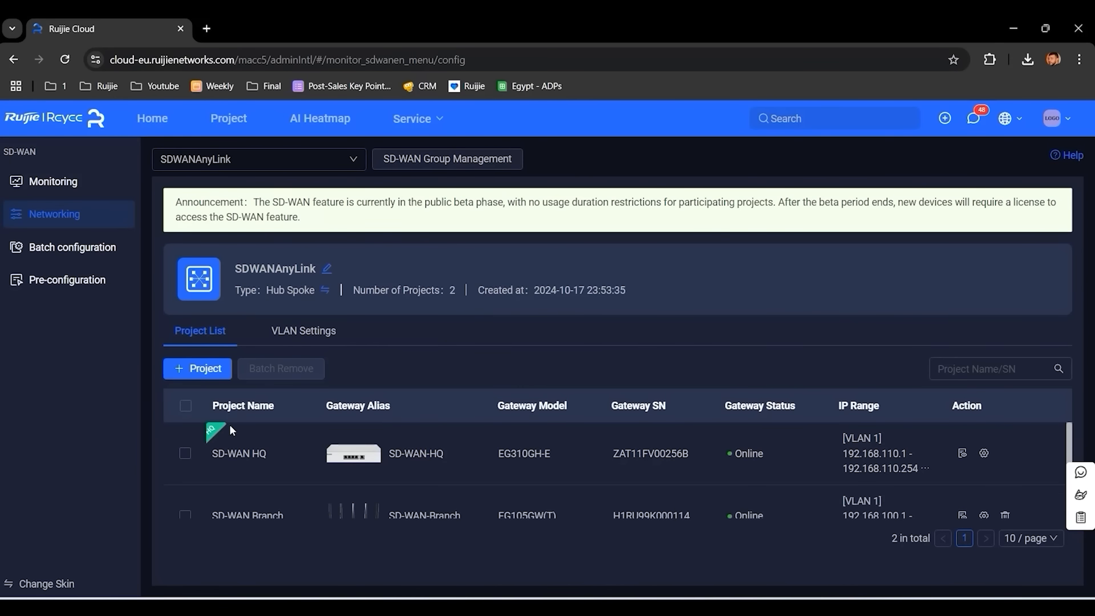
- Preview the Mesh and Custom networking types, then cancel to keep Hub Spoke
click(204, 373)
click(327, 291)
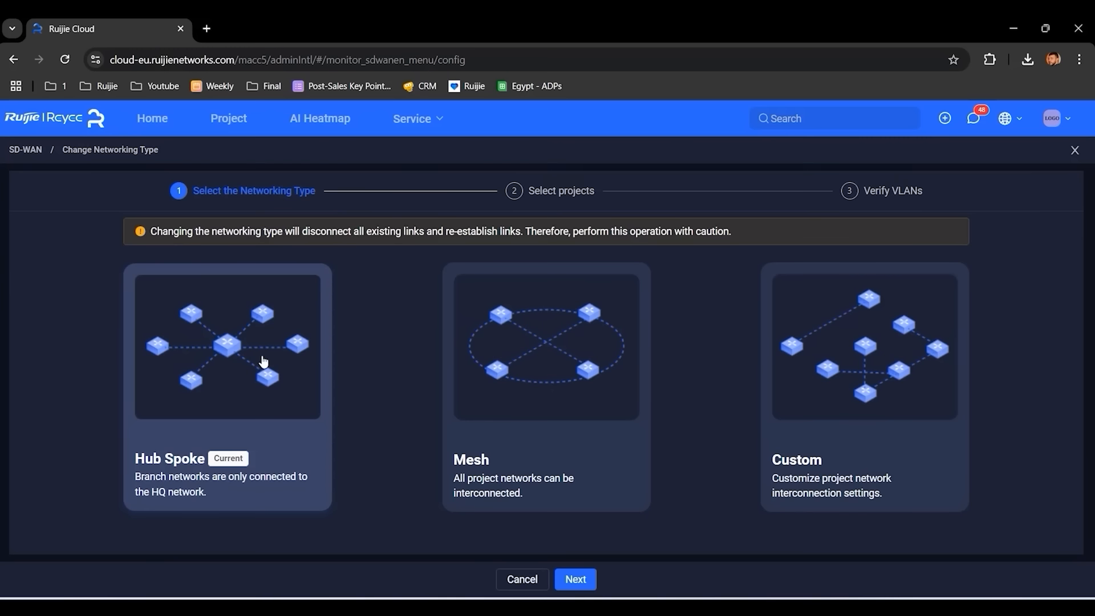
click(547, 371)
click(856, 381)
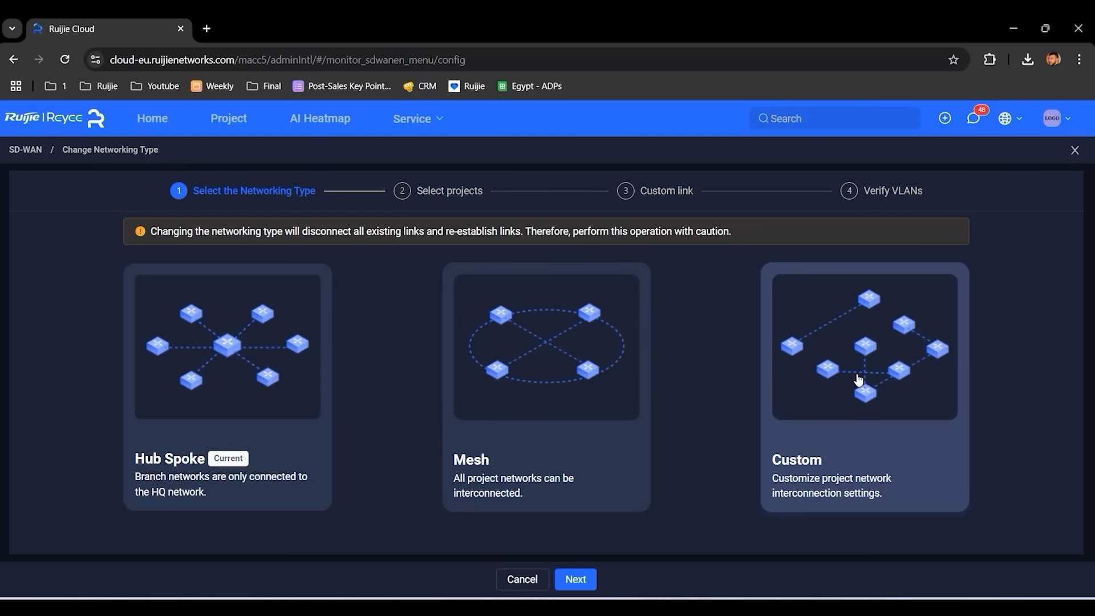
click(509, 574)
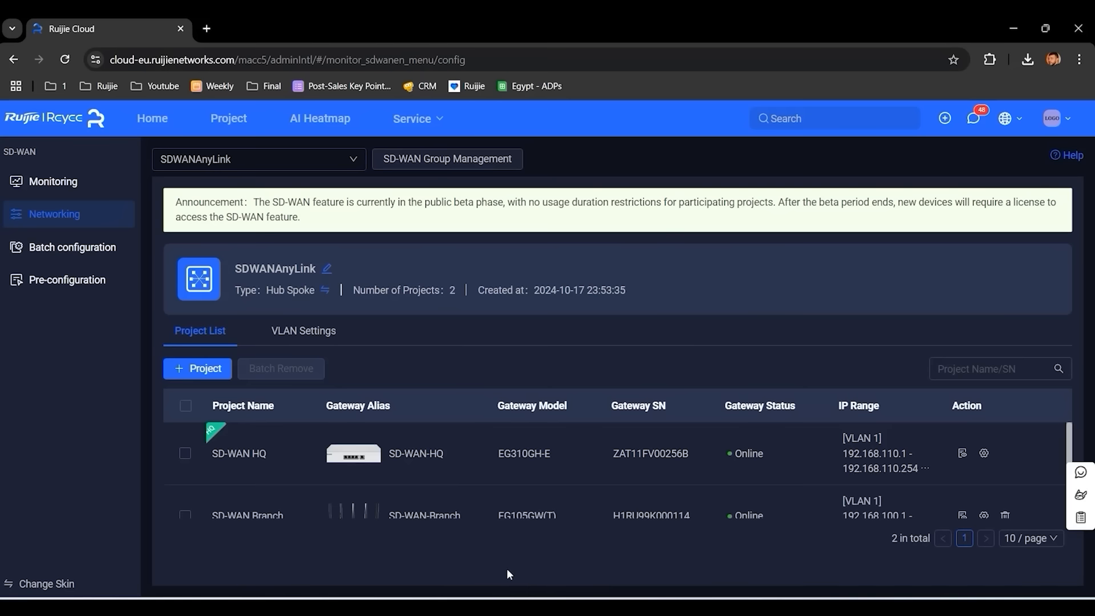
- In Batch configuration, select SD-WAN HQ and start delivering configurations to it
click(64, 258)
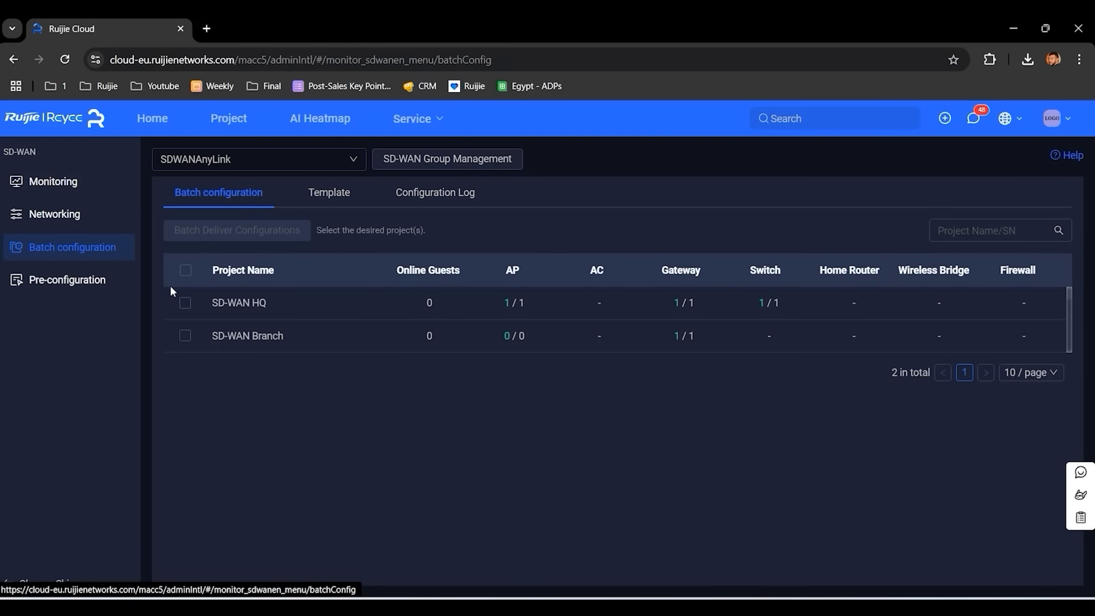
click(185, 303)
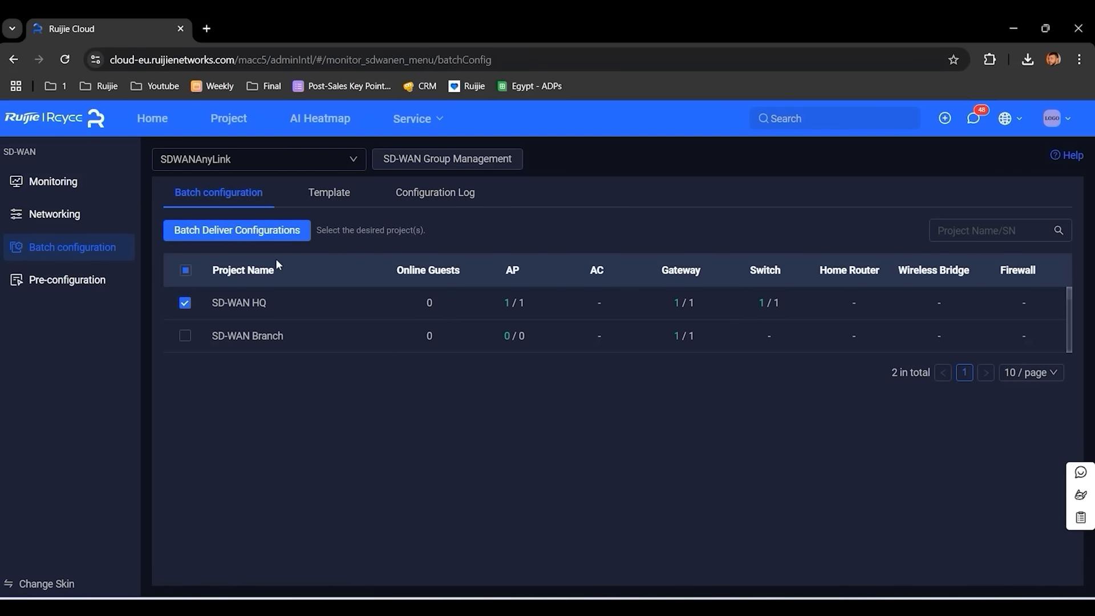
click(243, 232)
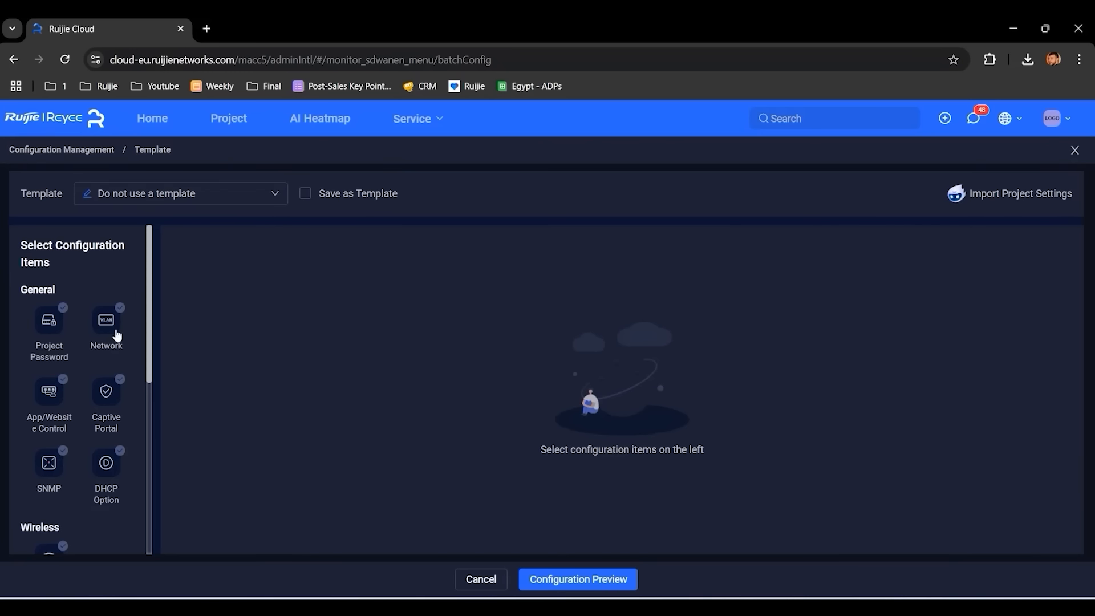
scroll(116, 334, down, 6)
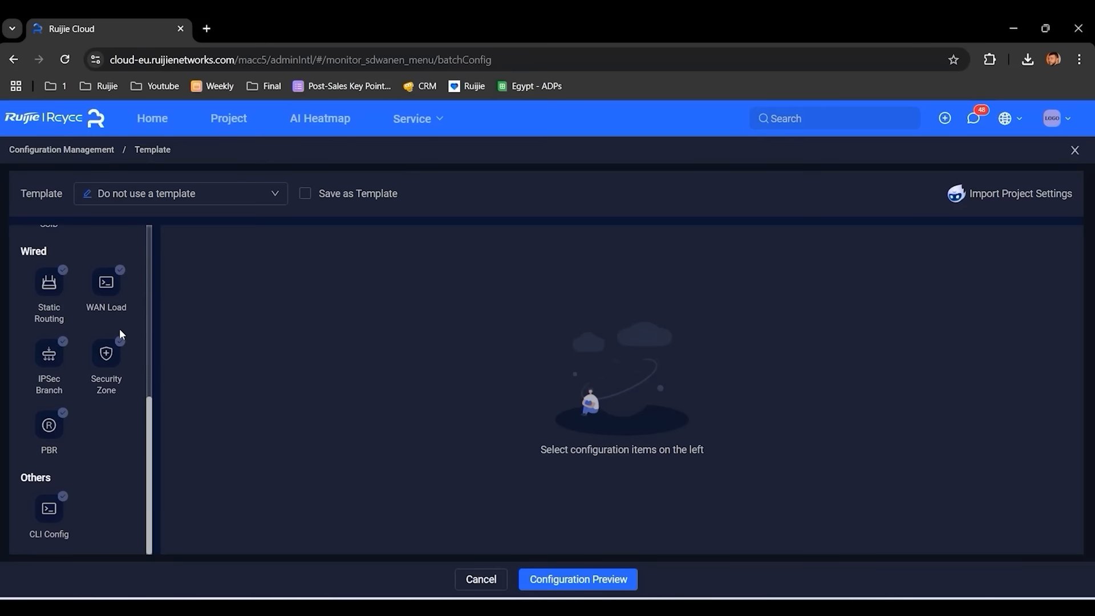
scroll(124, 334, up, 6)
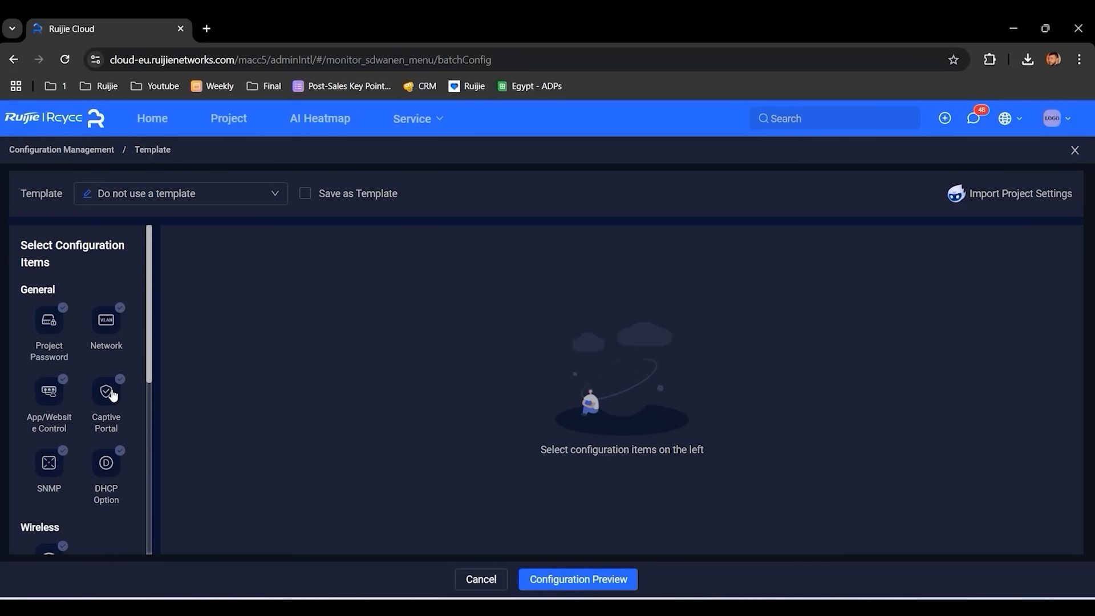
- Add Captive Portal with an authentication policy and start a new portal page
click(108, 392)
click(260, 284)
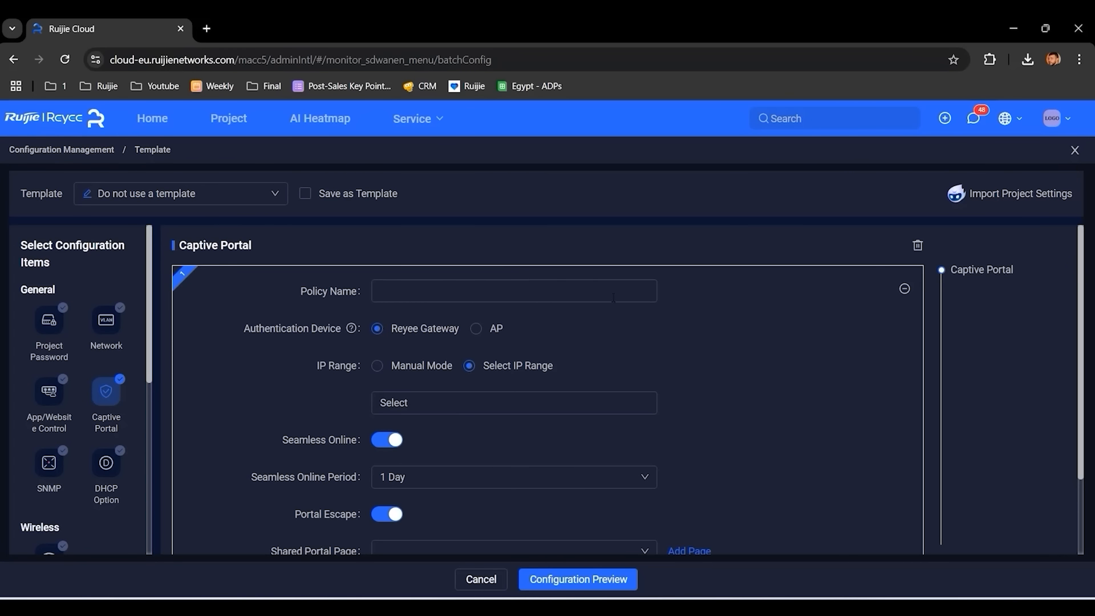
scroll(659, 332, down, 1)
scroll(661, 342, down, 1)
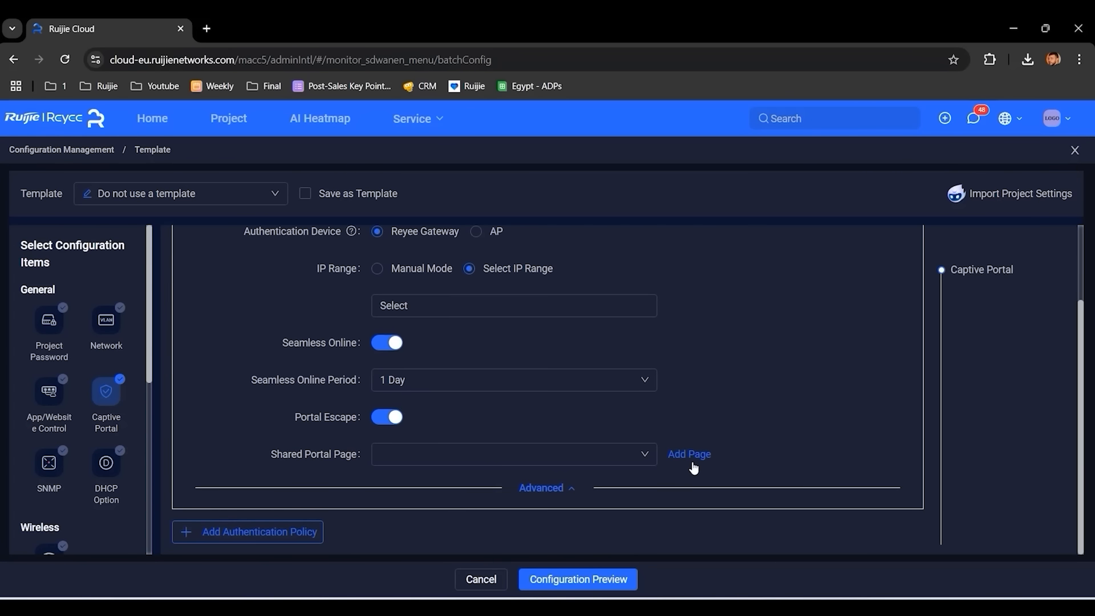
click(692, 464)
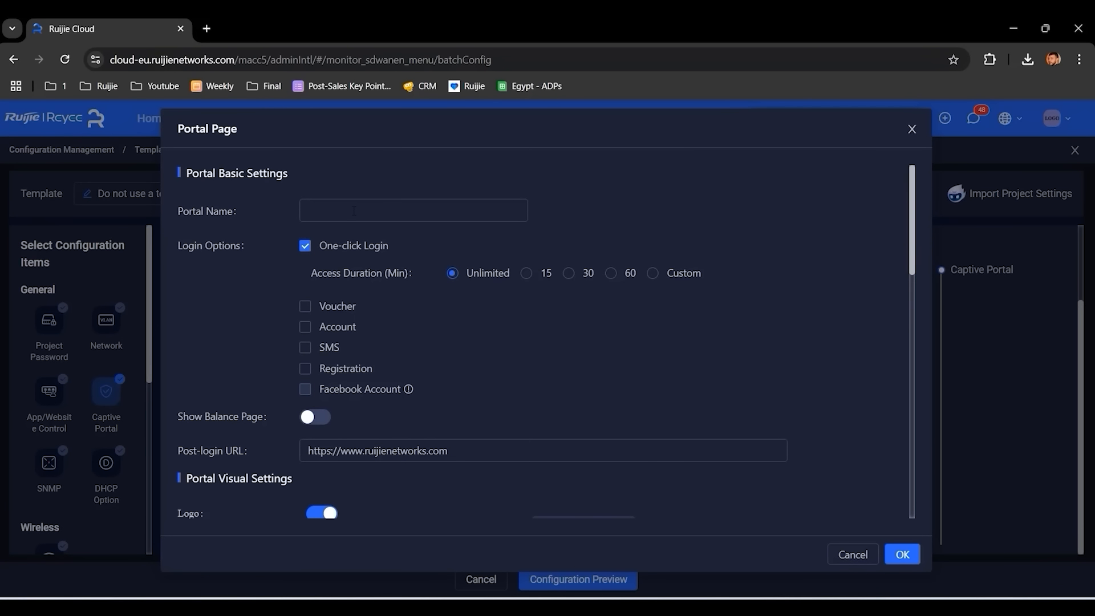
click(354, 211)
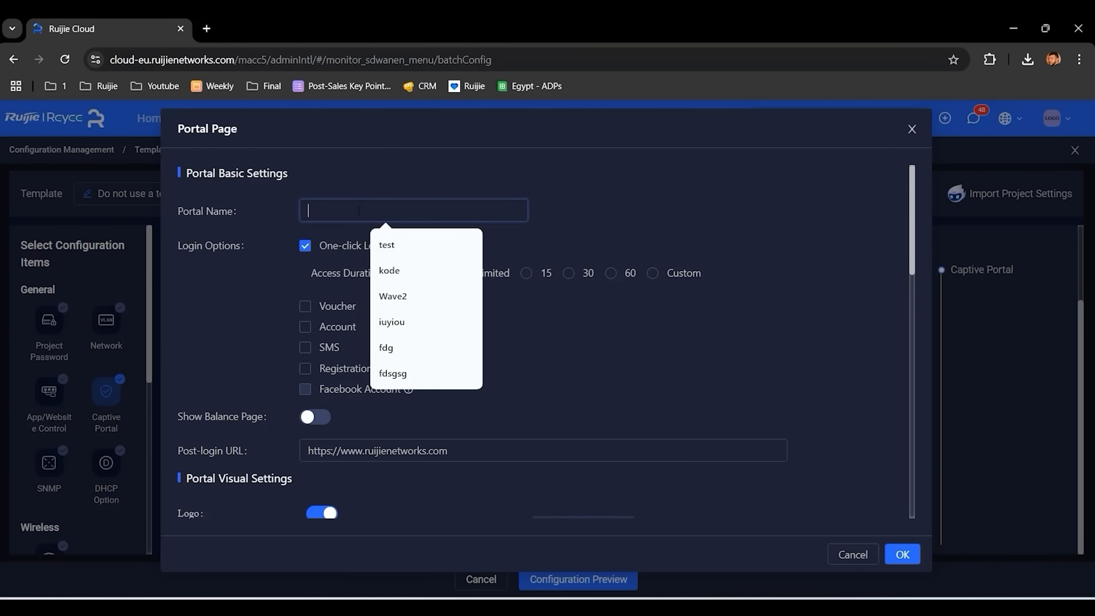
- Name the portal HQfirst with 30-minute access duration, 2 times per day
text(HQfirst)
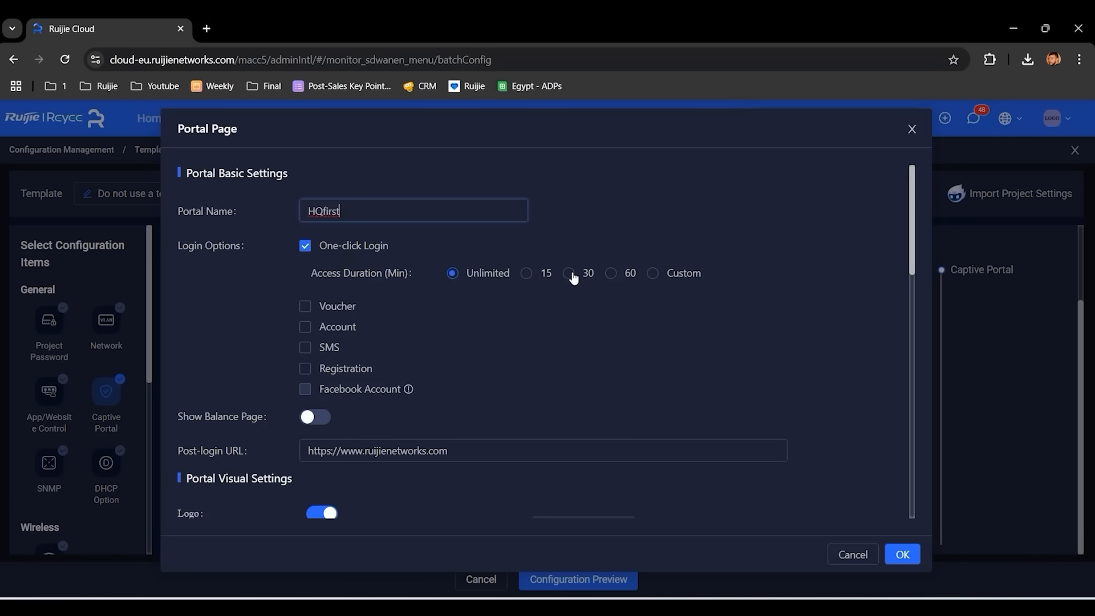
click(570, 274)
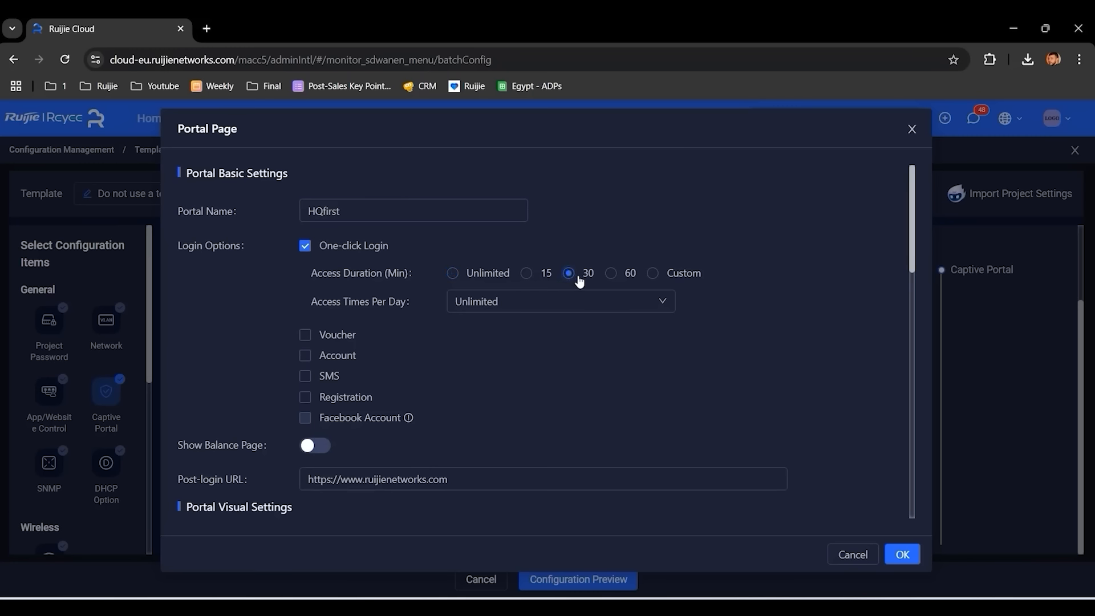
click(608, 312)
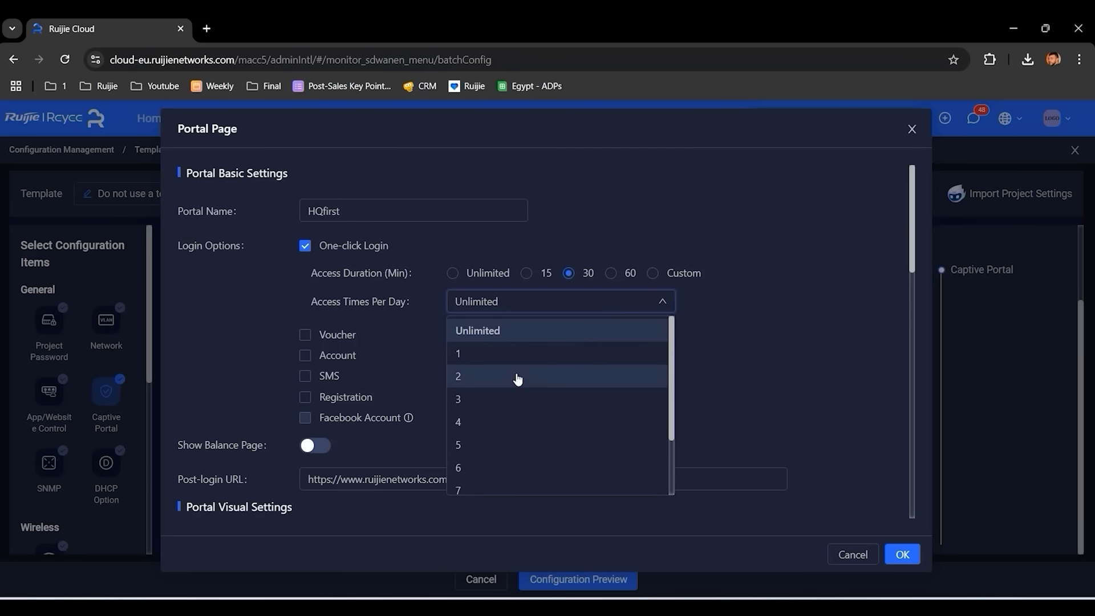
click(518, 378)
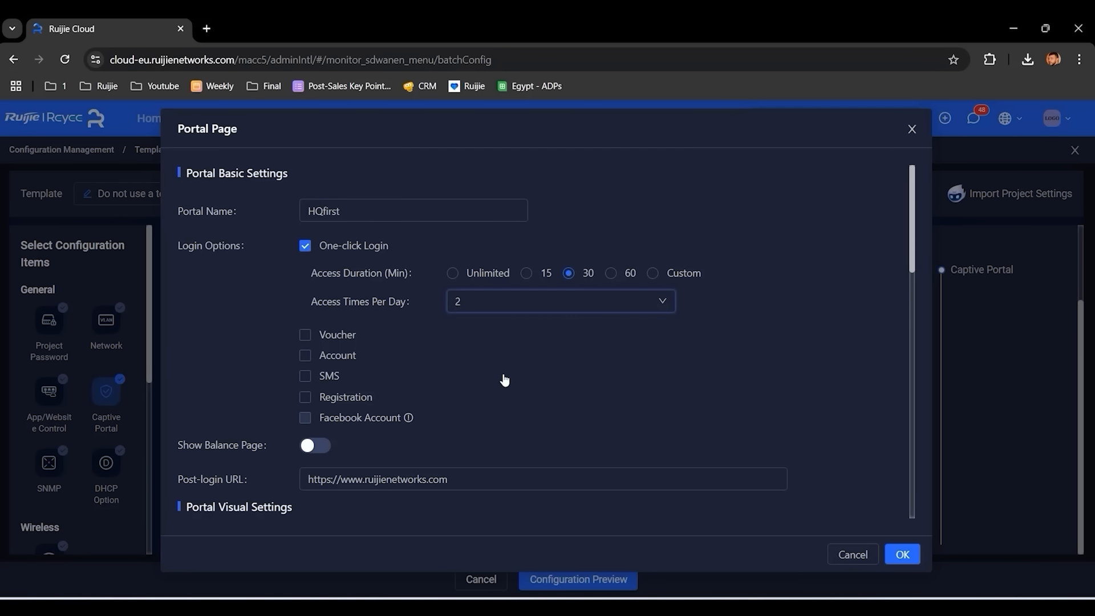
scroll(505, 379, down, 1)
scroll(504, 380, down, 3)
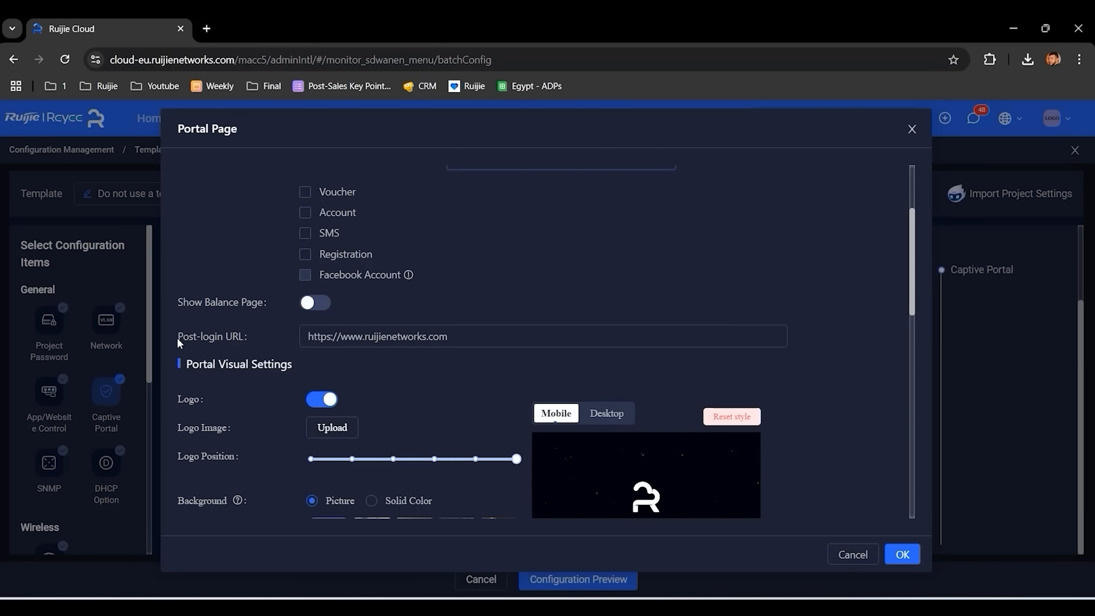
- Set the Post-login URL to the YouTube channel address copied from a new tab
drag(178, 341, 244, 341)
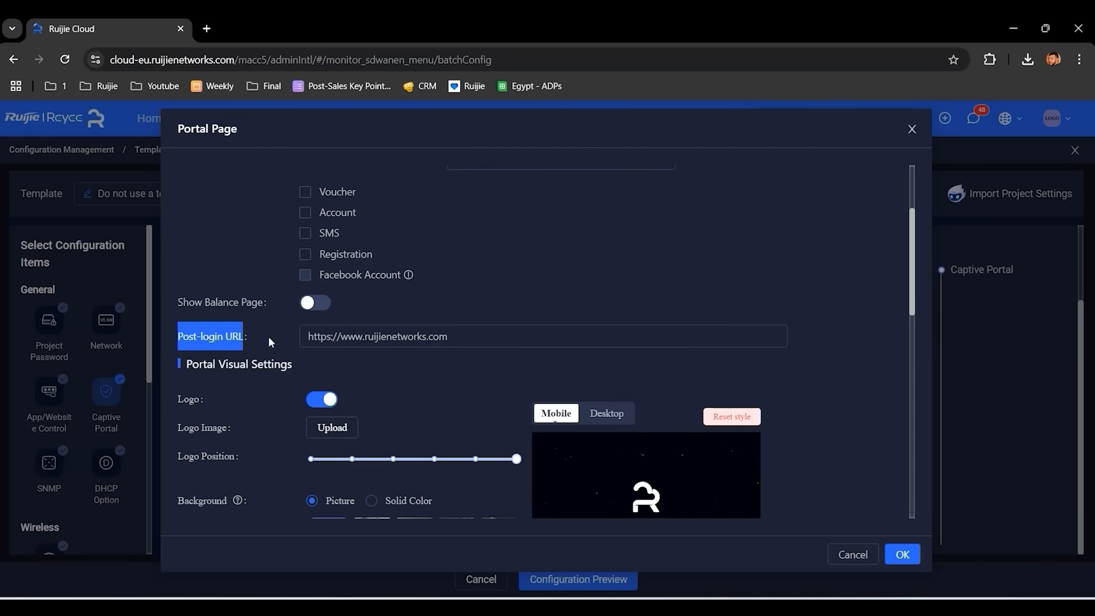
click(212, 28)
click(197, 360)
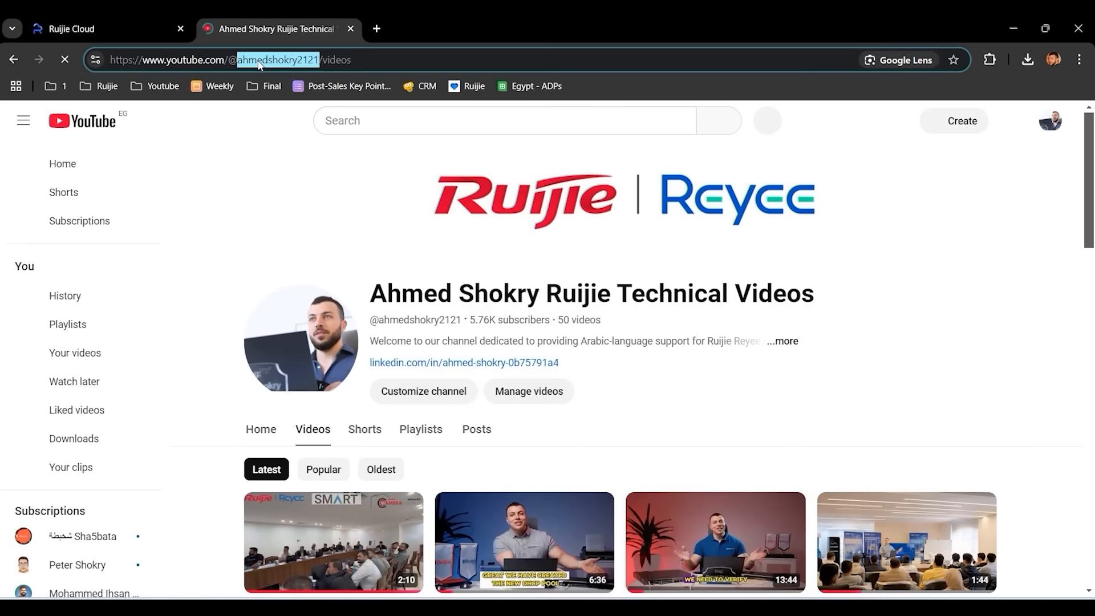
triple_click(258, 61)
key(ctrl+c)
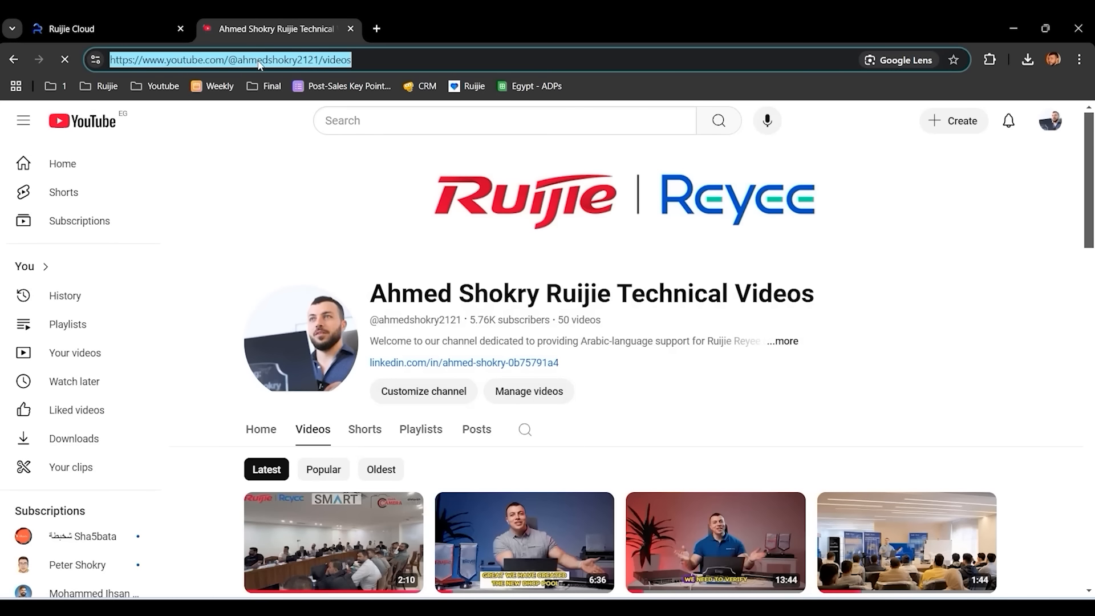
click(137, 28)
click(483, 335)
key(ctrl+a)
key(ctrl+v)
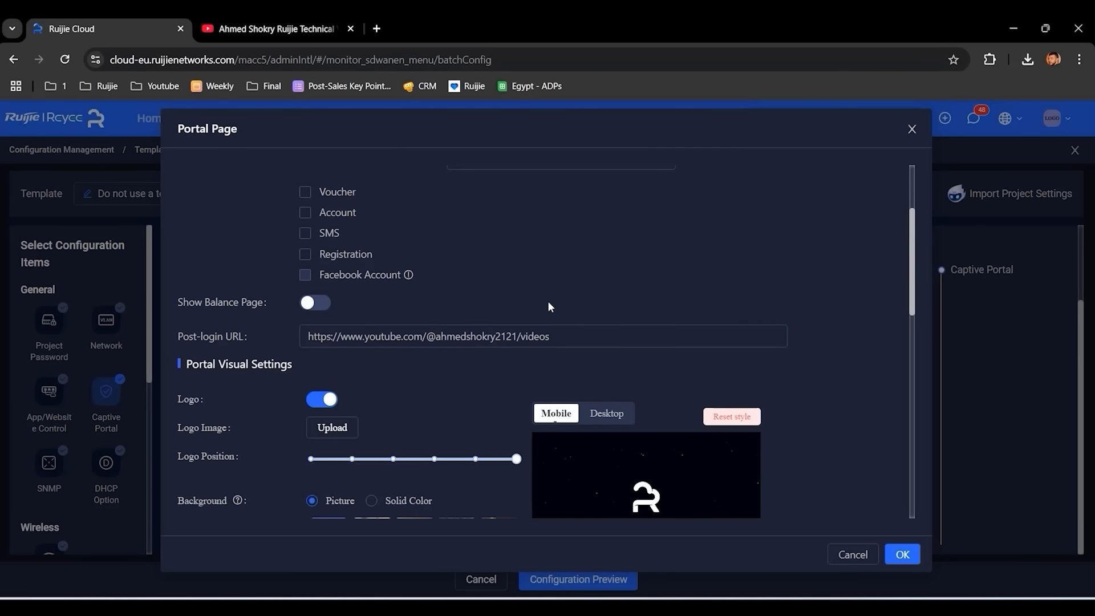
- After previewing background images, give the portal a solid #3153b9 blue background
scroll(510, 289, down, 3)
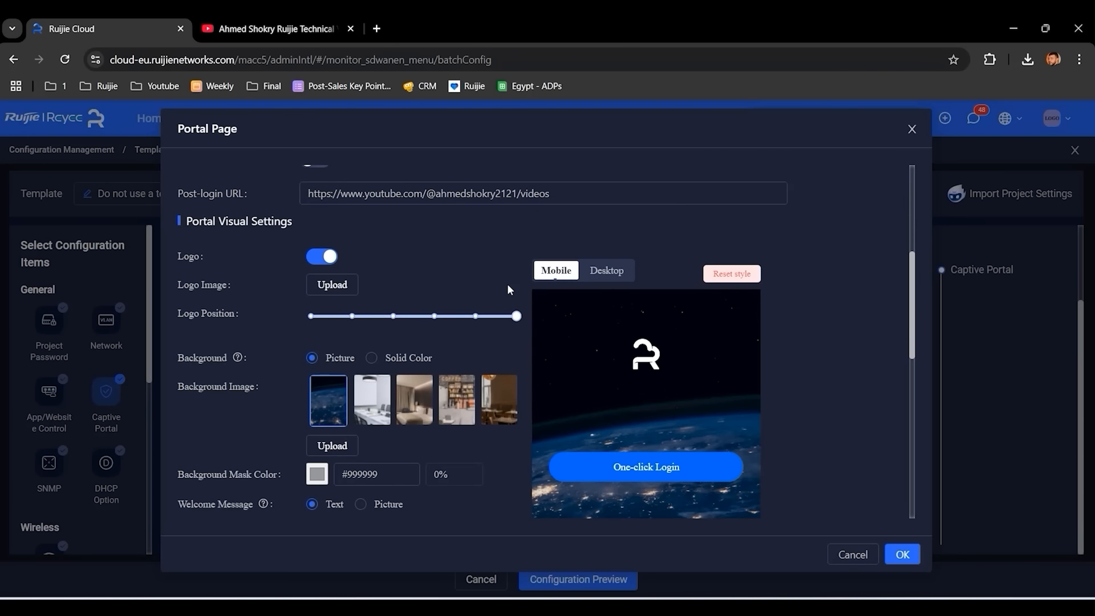
click(368, 389)
click(424, 394)
click(454, 399)
click(504, 399)
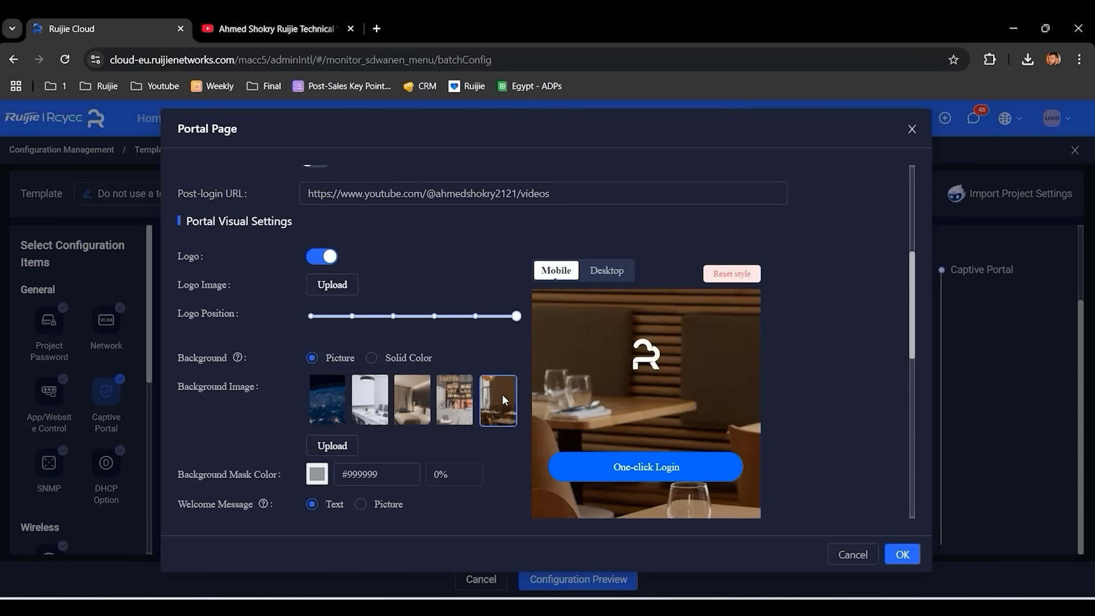
click(341, 400)
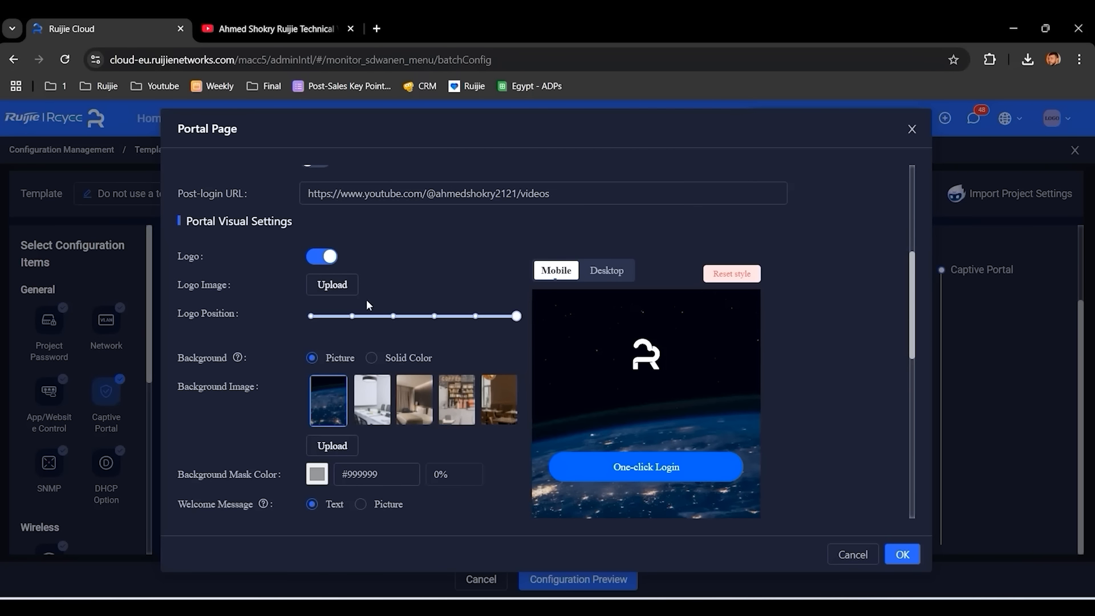
click(372, 359)
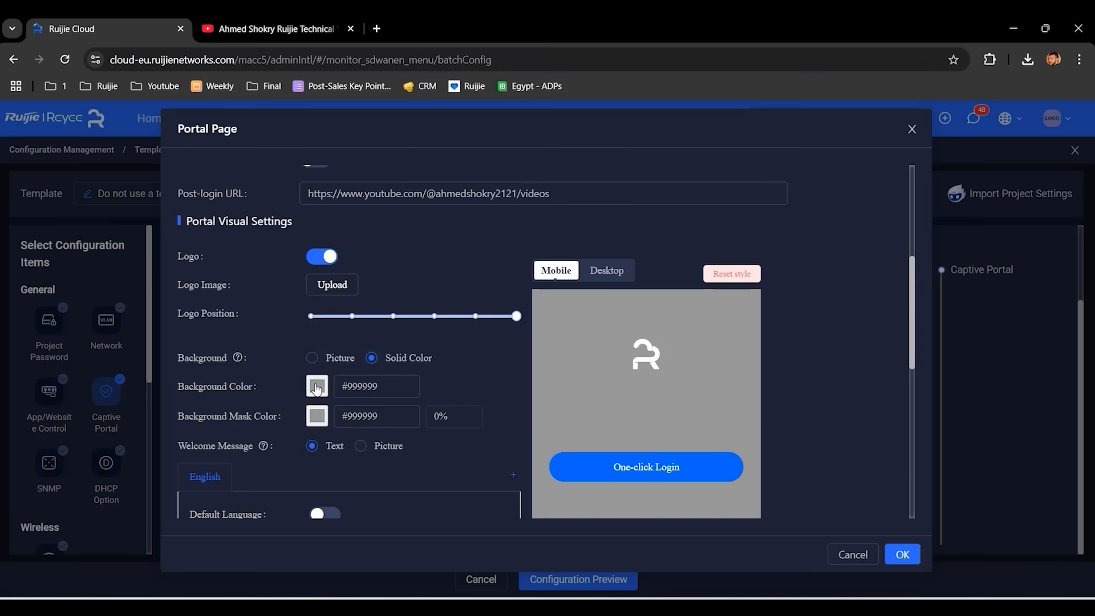
click(317, 388)
drag(362, 419, 388, 407)
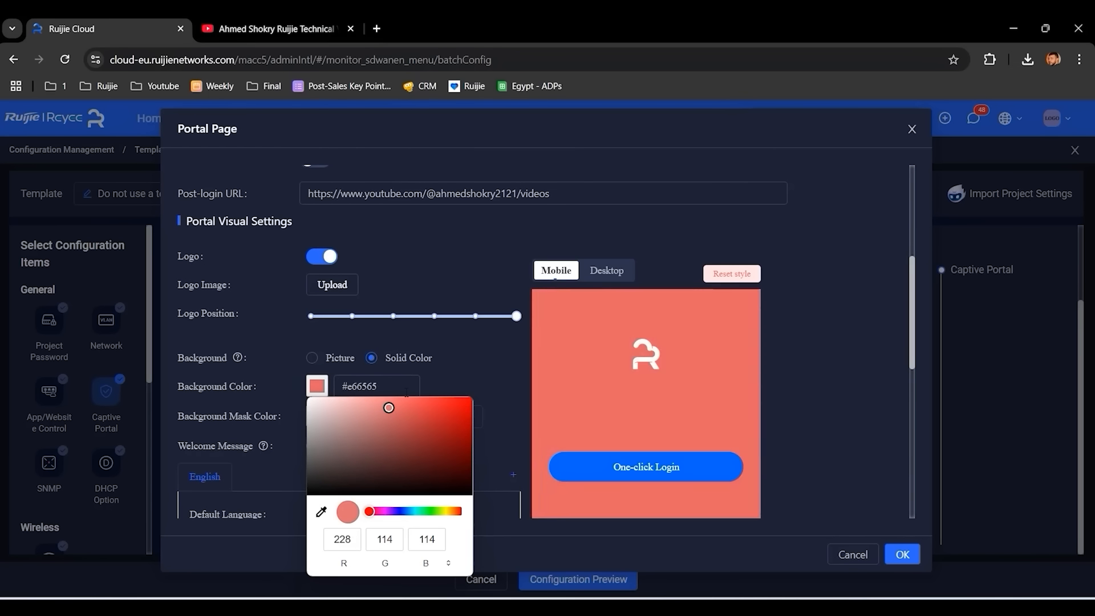
click(421, 403)
click(403, 511)
click(422, 415)
click(430, 428)
click(494, 289)
- Add an enlarged 'Welcome AnyLink' welcome text and turn on the advertisement
scroll(496, 290, down, 2)
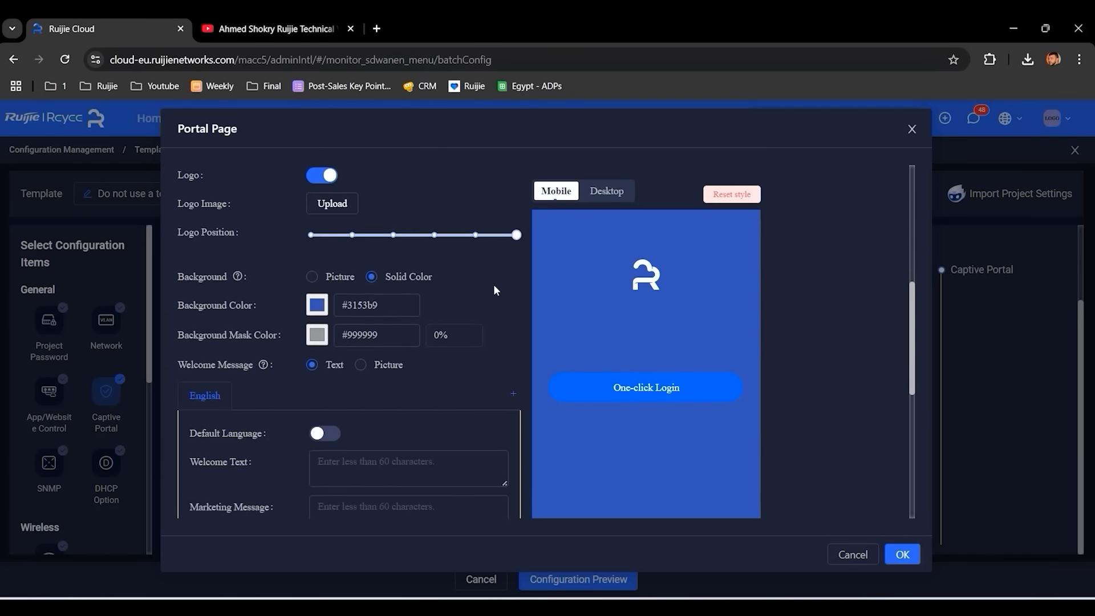
scroll(494, 289, down, 3)
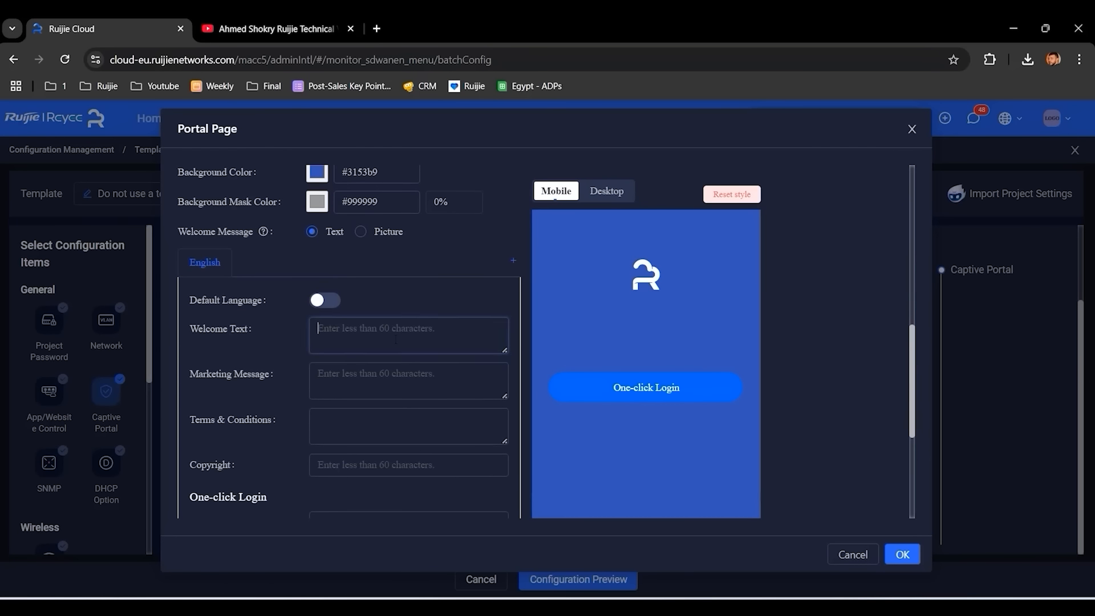
text(Welcome AnyLink)
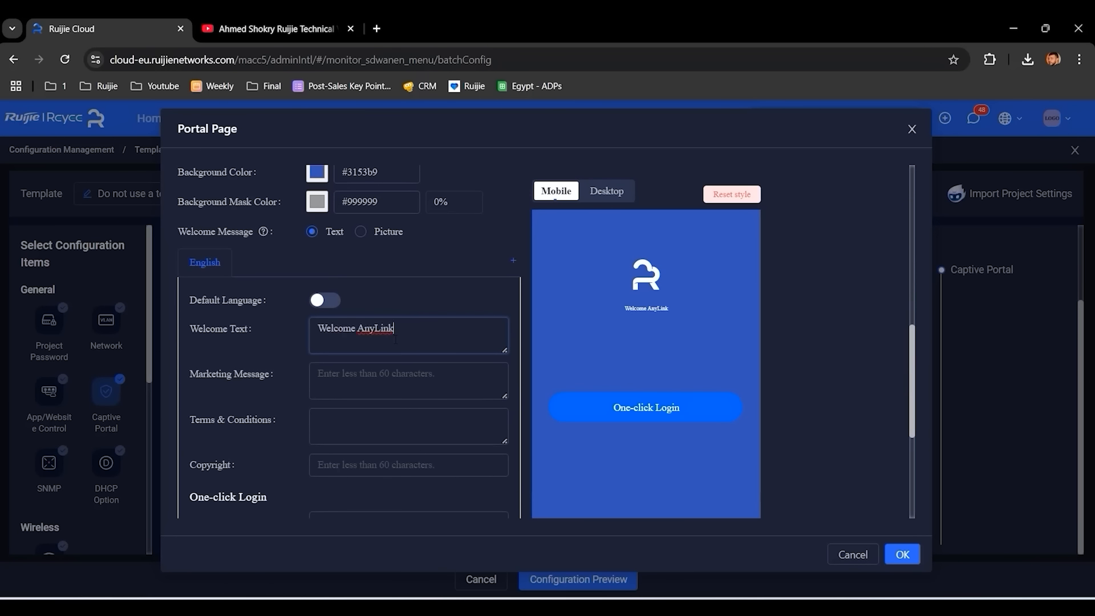
scroll(466, 292, down, 4)
drag(344, 421, 452, 421)
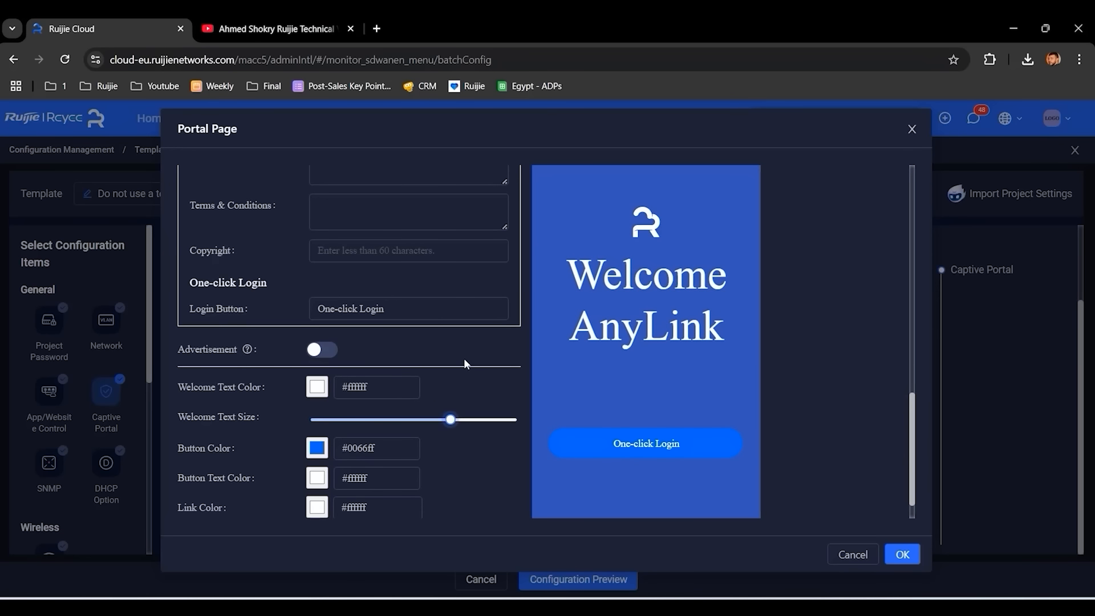
scroll(464, 368, up, 3)
scroll(466, 364, up, 3)
scroll(465, 335, down, 6)
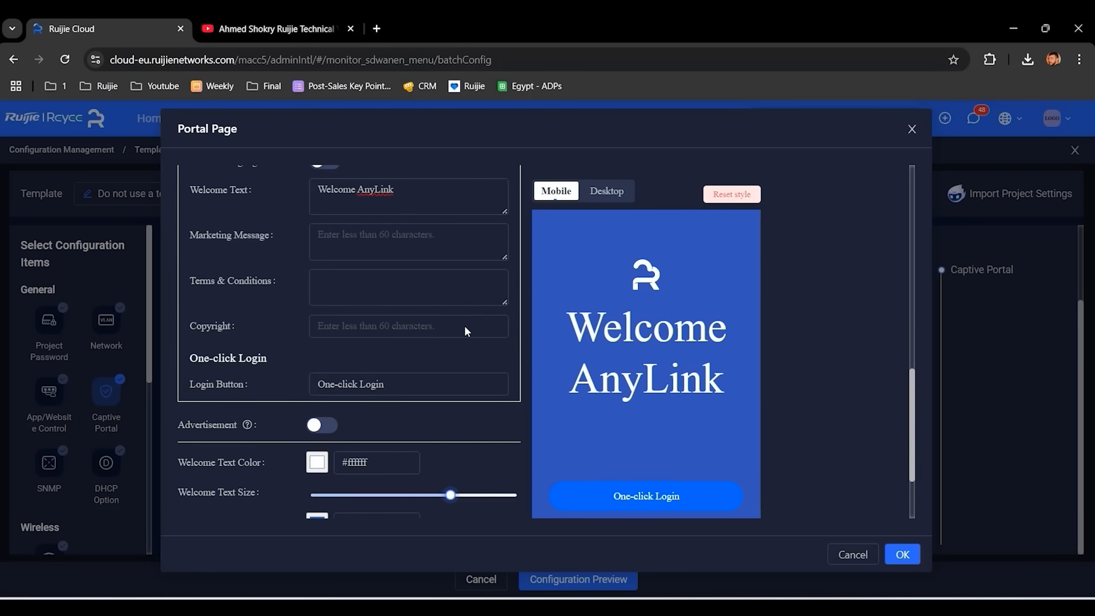
click(325, 315)
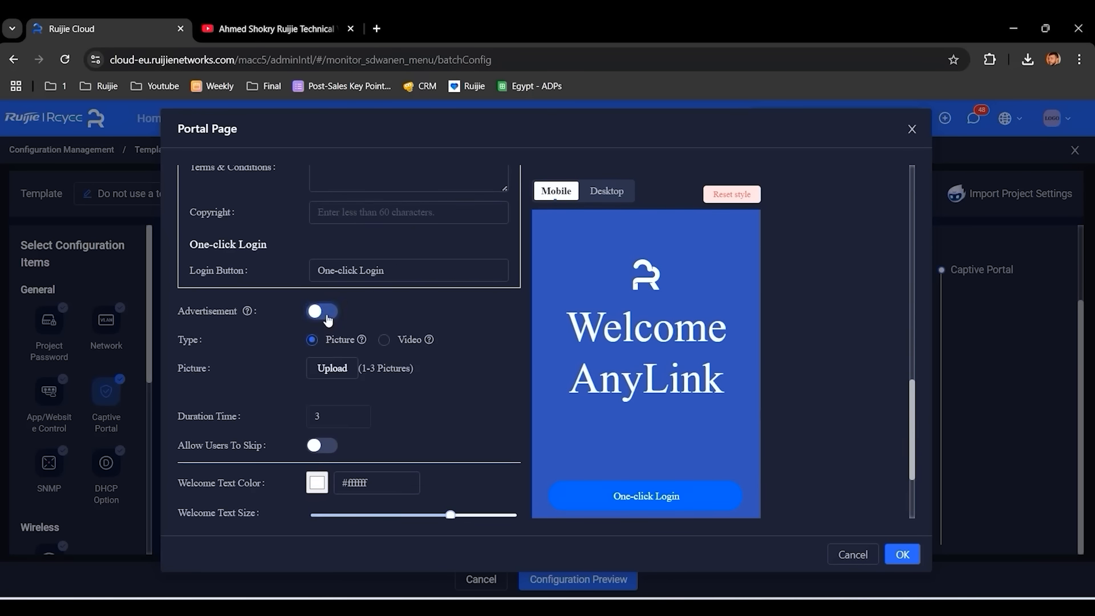
- Try Video and Picture ads with skipping left off, then disable advertisement and save HQfirst
click(385, 342)
click(312, 340)
click(344, 415)
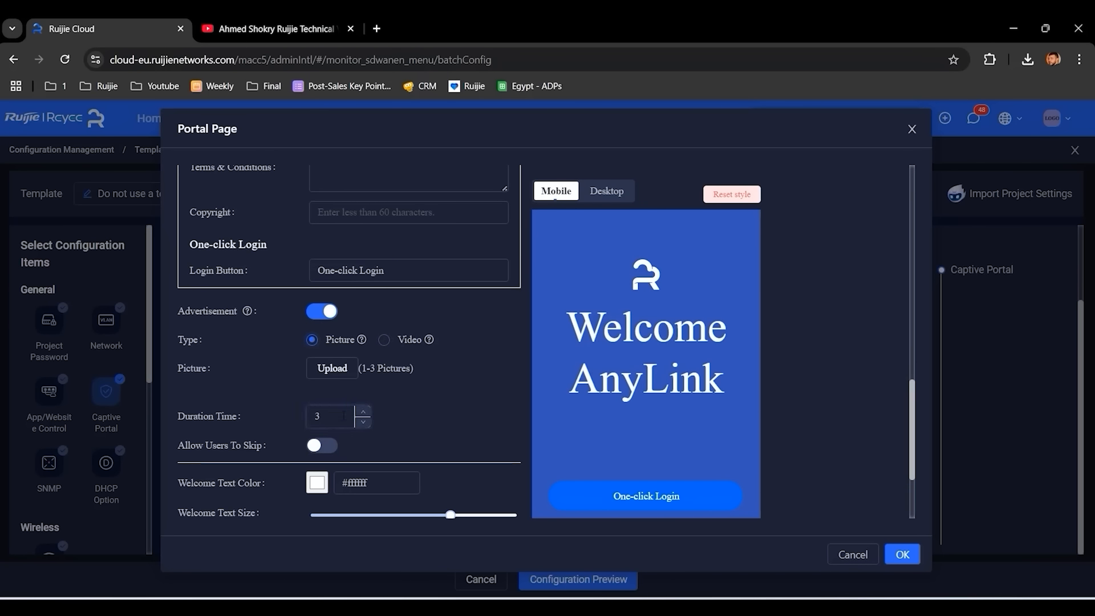
click(322, 447)
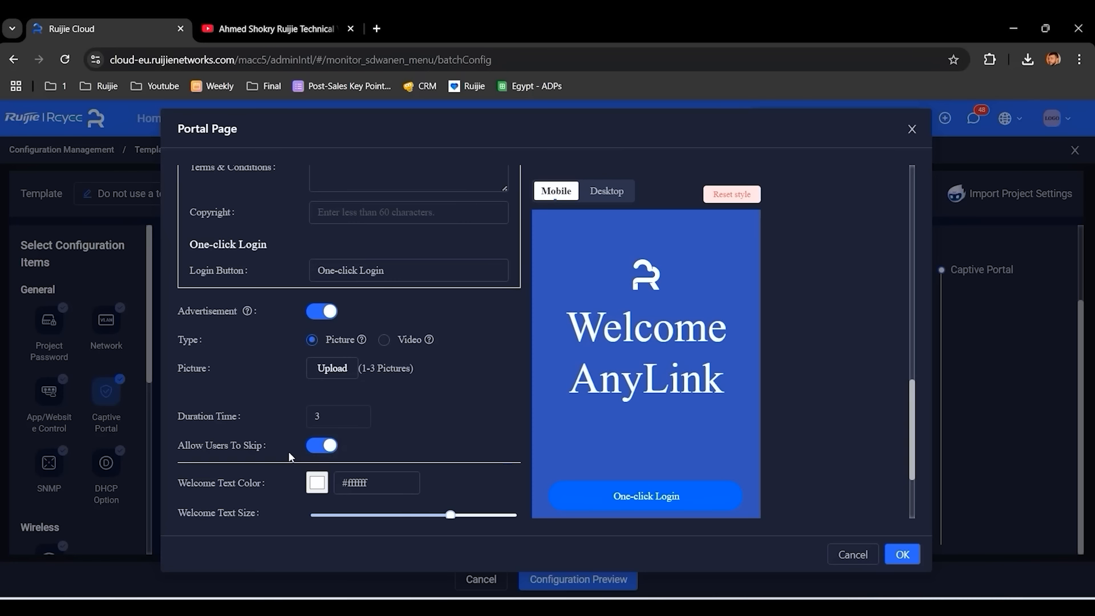
click(318, 447)
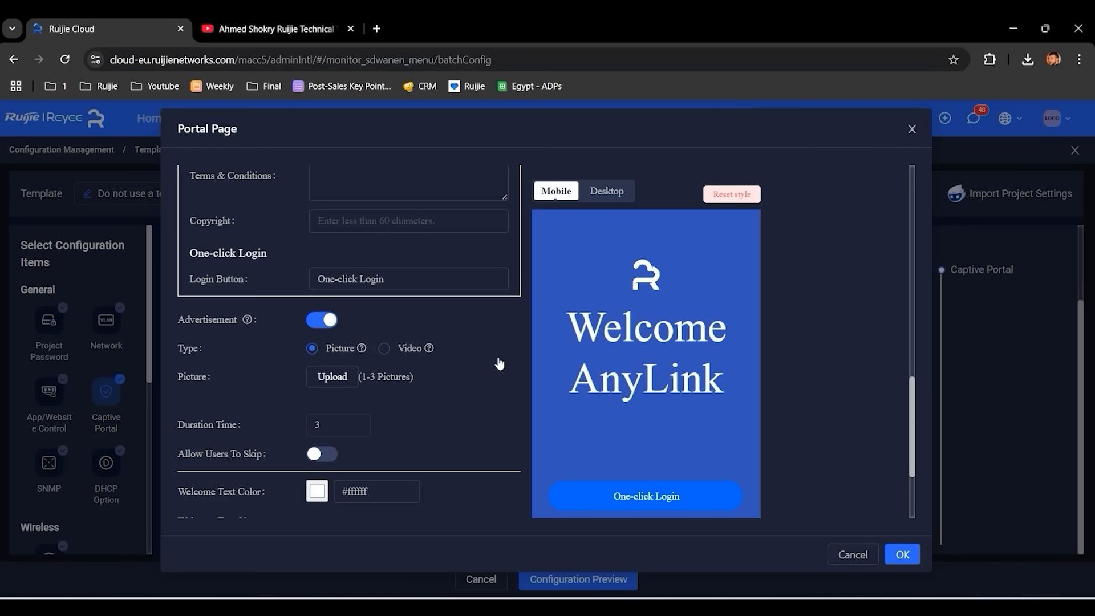
click(903, 554)
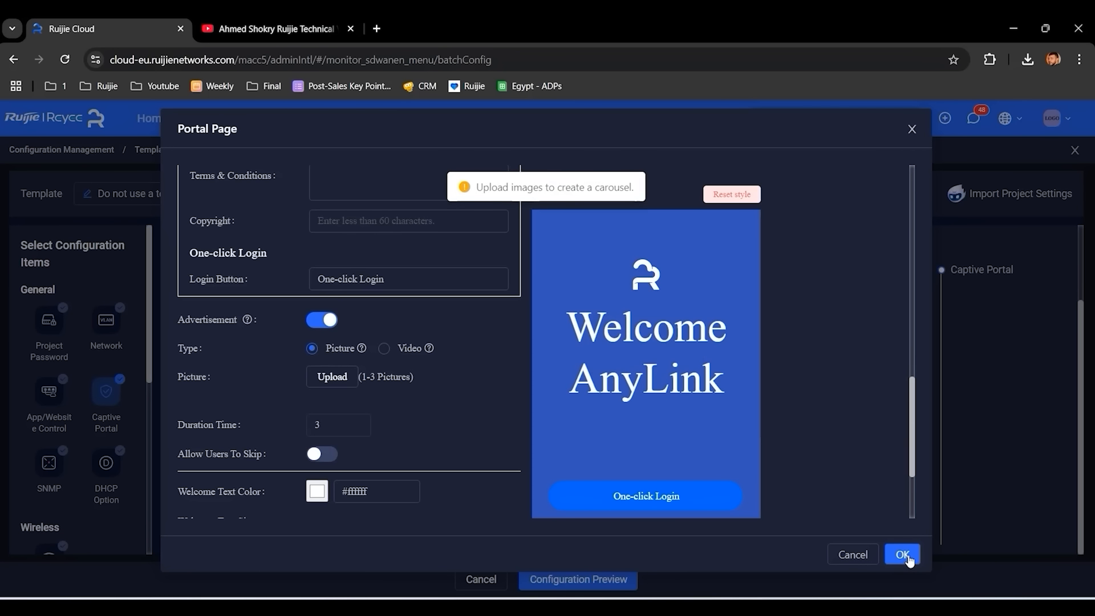
click(313, 326)
click(903, 554)
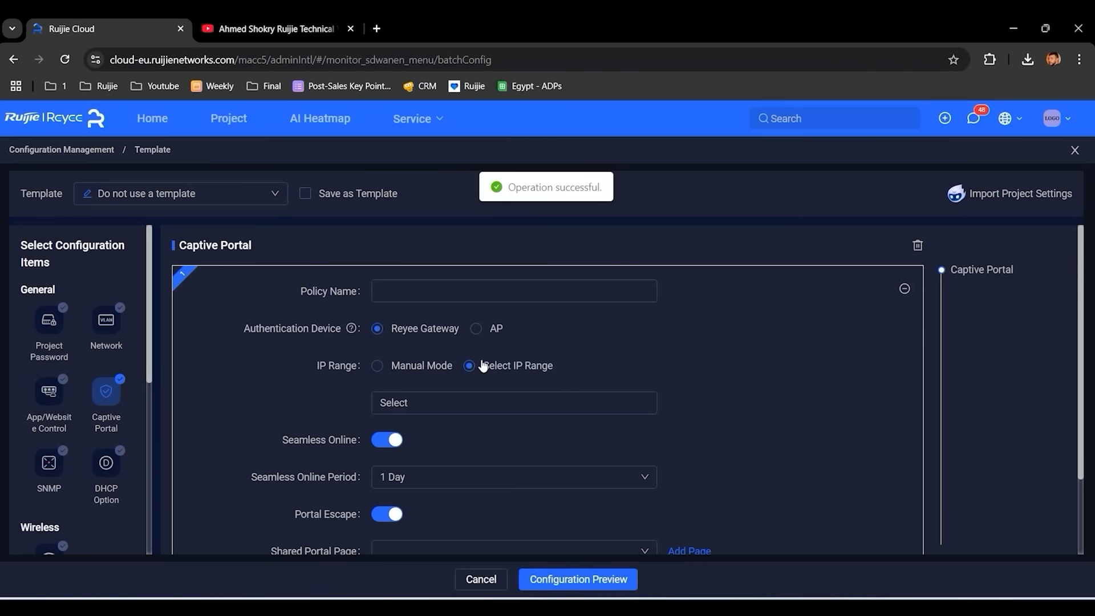
- Name the policy HQfirstPolicy, apply it to VLAN99, and use HQfirst as shared portal page
click(447, 281)
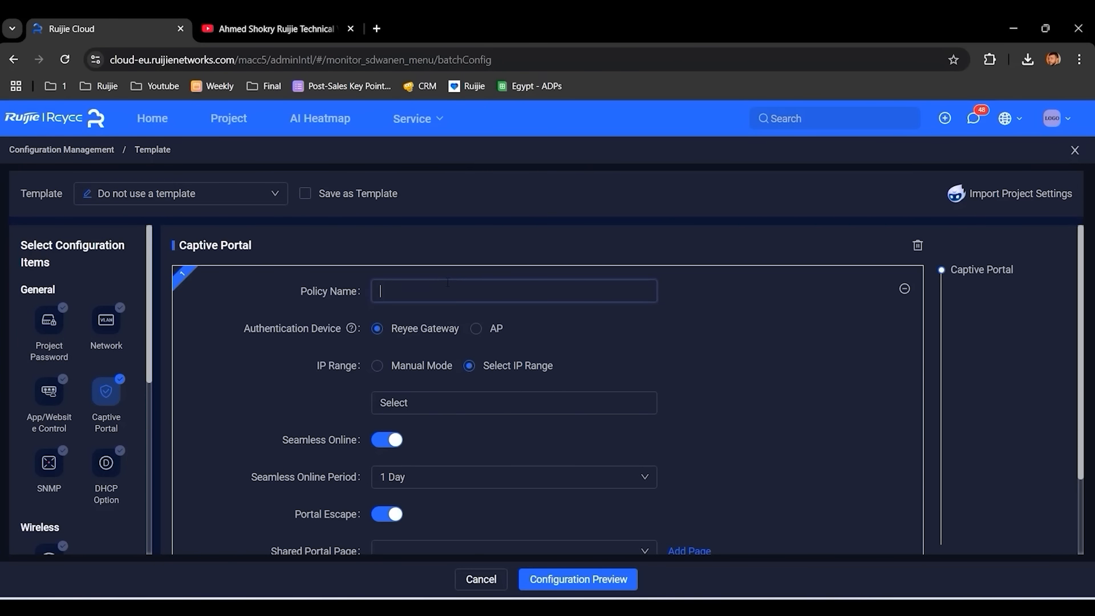
text(HQfirstPolicy)
scroll(516, 317, down, 3)
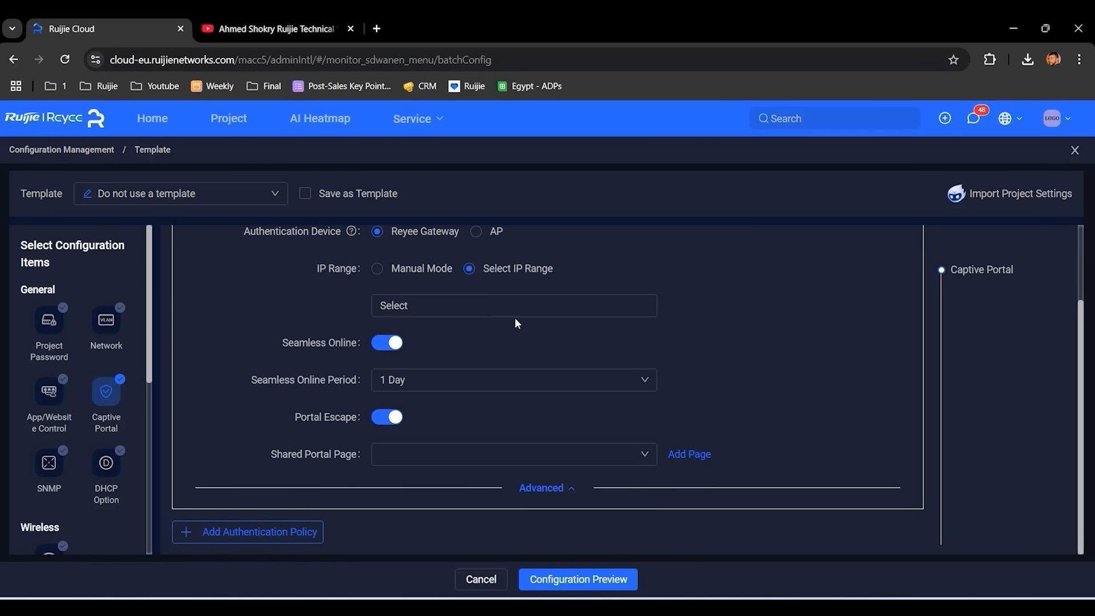
click(526, 308)
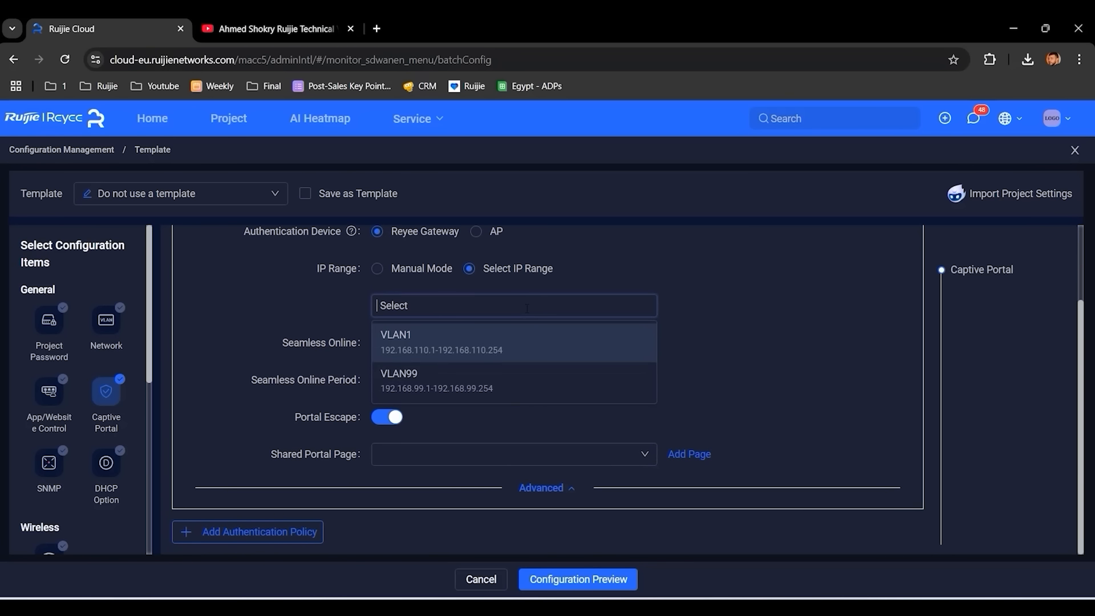
click(533, 379)
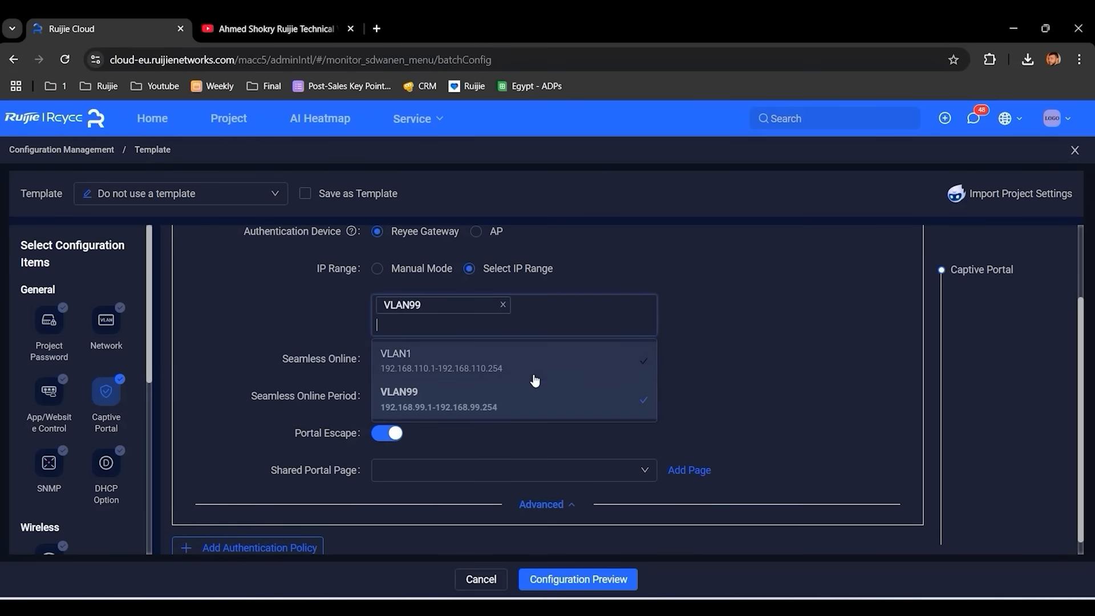
click(680, 308)
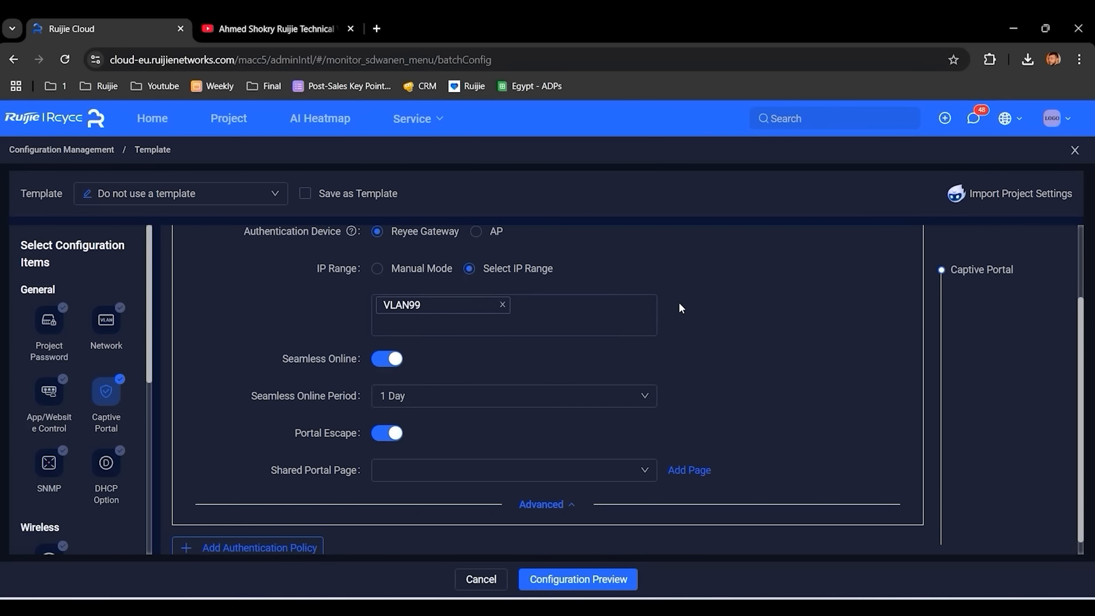
scroll(679, 308, down, 1)
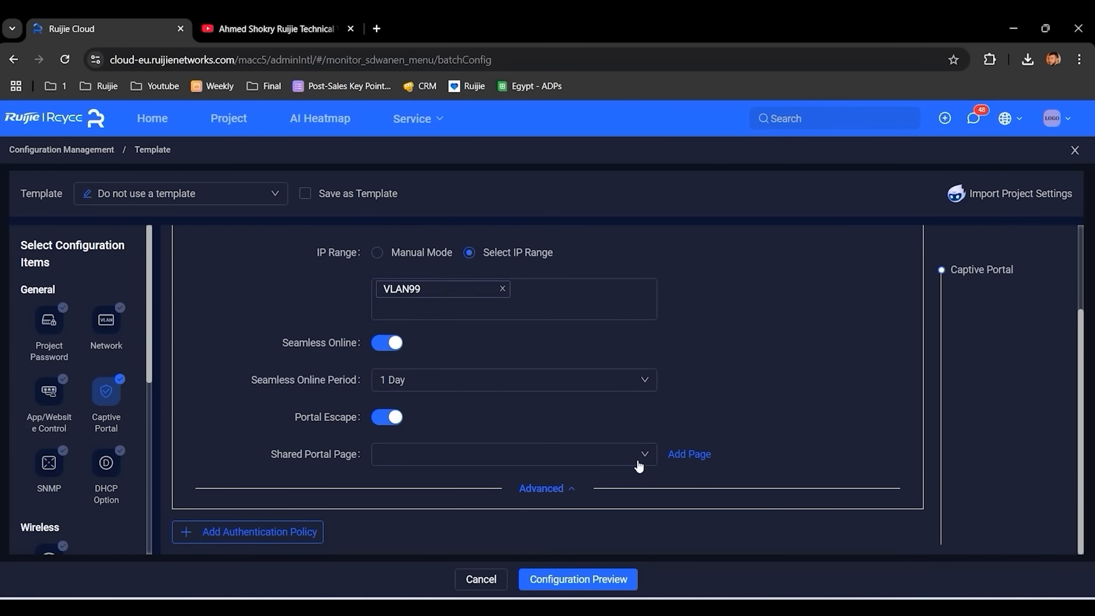
click(647, 459)
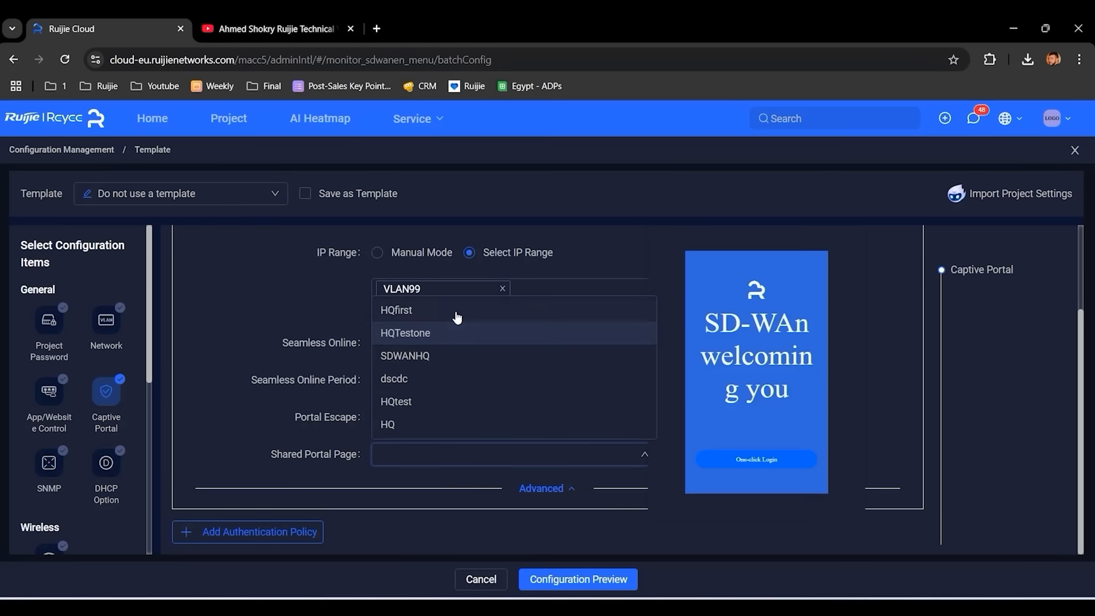
click(455, 315)
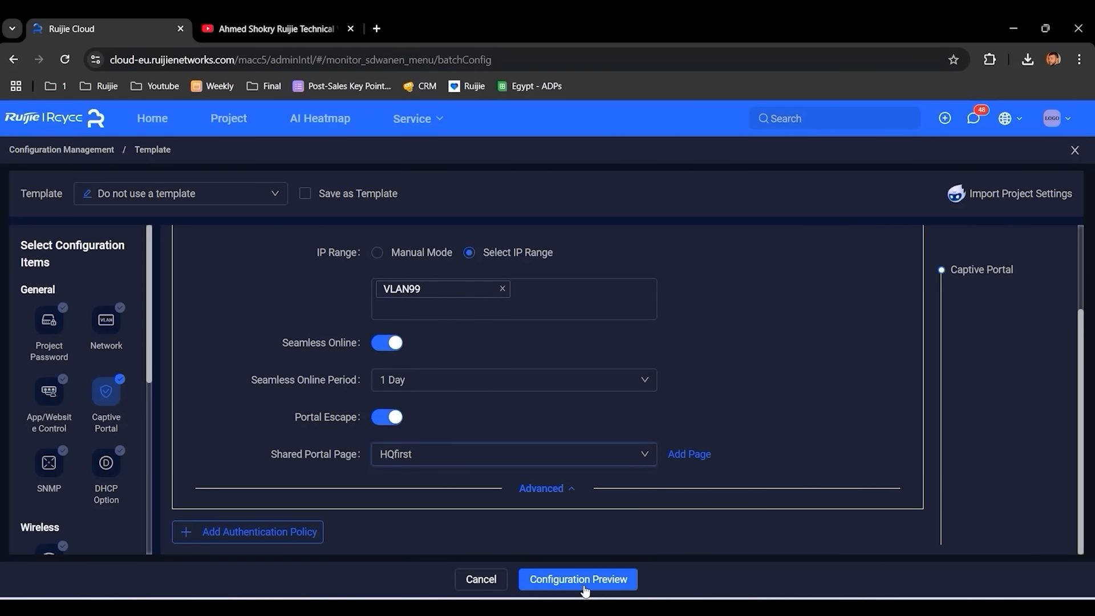
- Preview and deliver the captive portal configuration to SD-WAN HQ, then close the delivery result
click(589, 585)
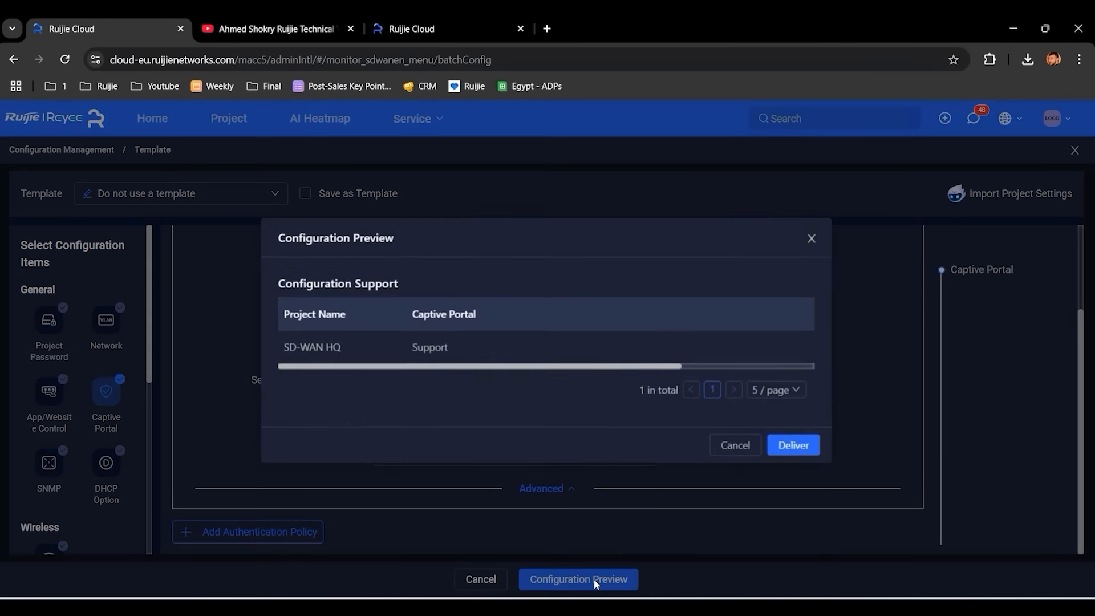
click(794, 446)
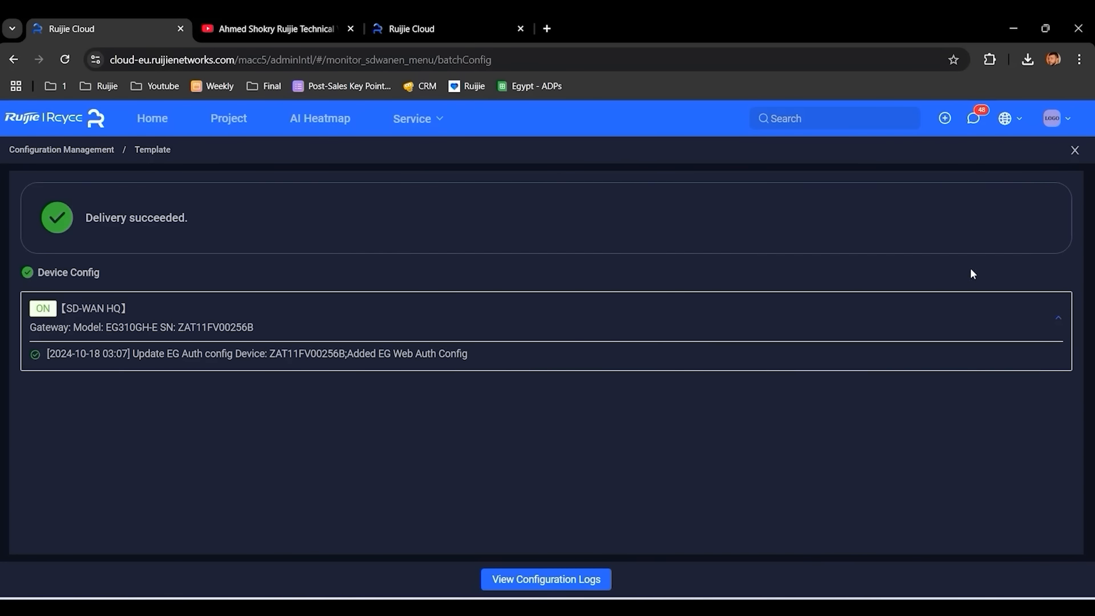
click(1074, 150)
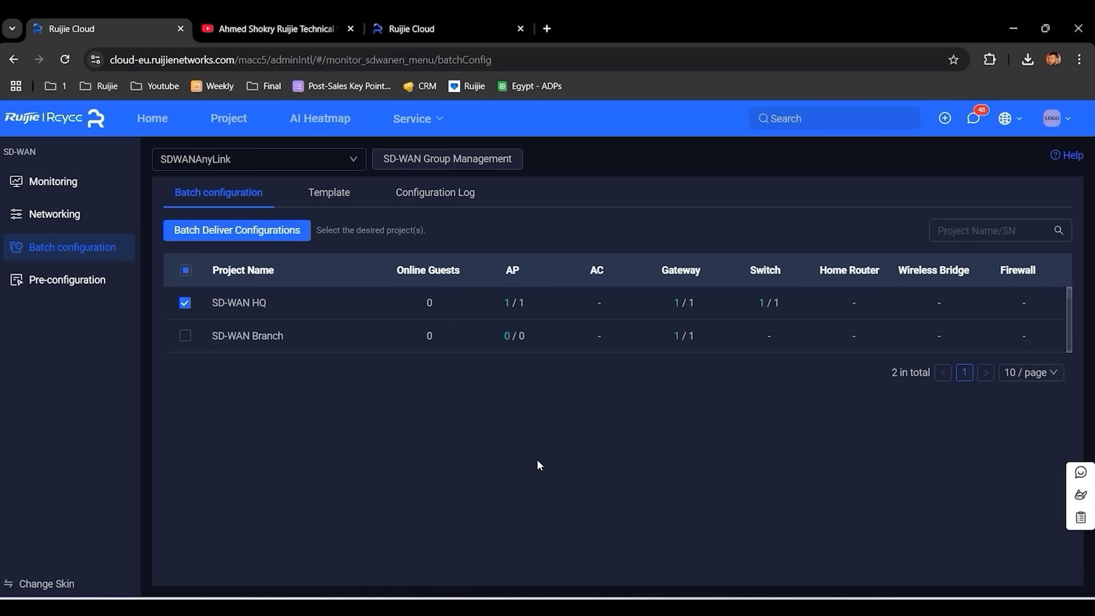
- Create a new pre-configuration named SDWANHQ, correcting the misspelled 'SDWNHQ'
click(68, 281)
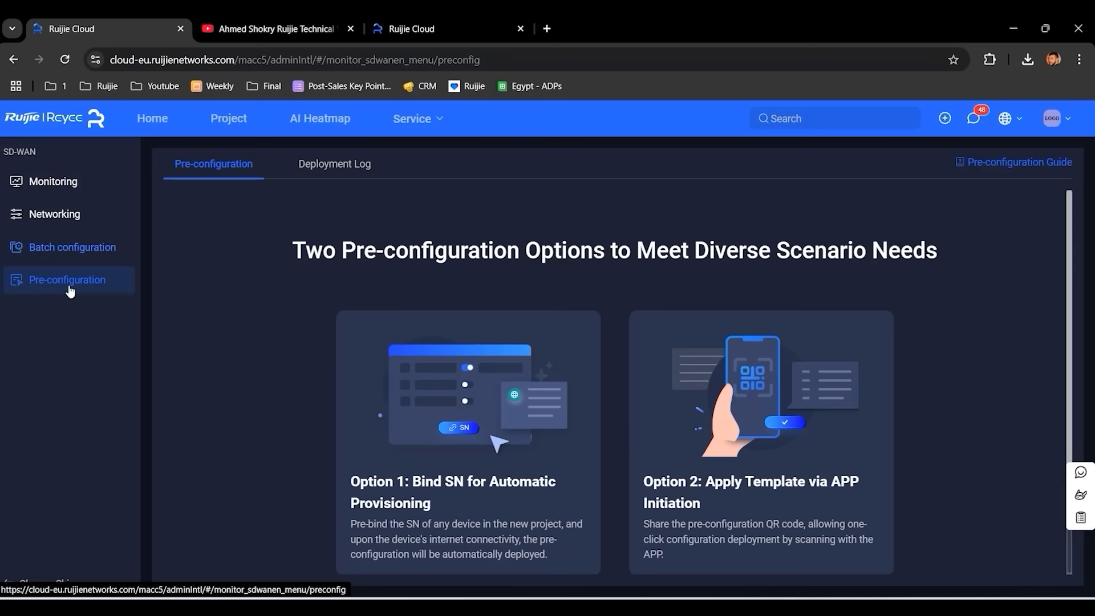
scroll(275, 244, down, 1)
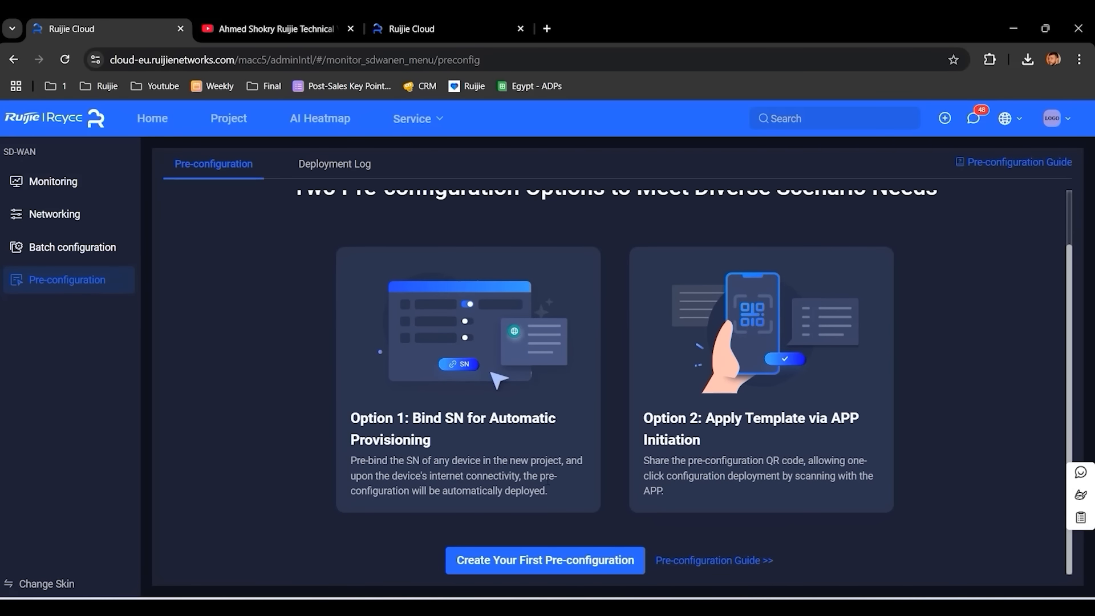
click(523, 567)
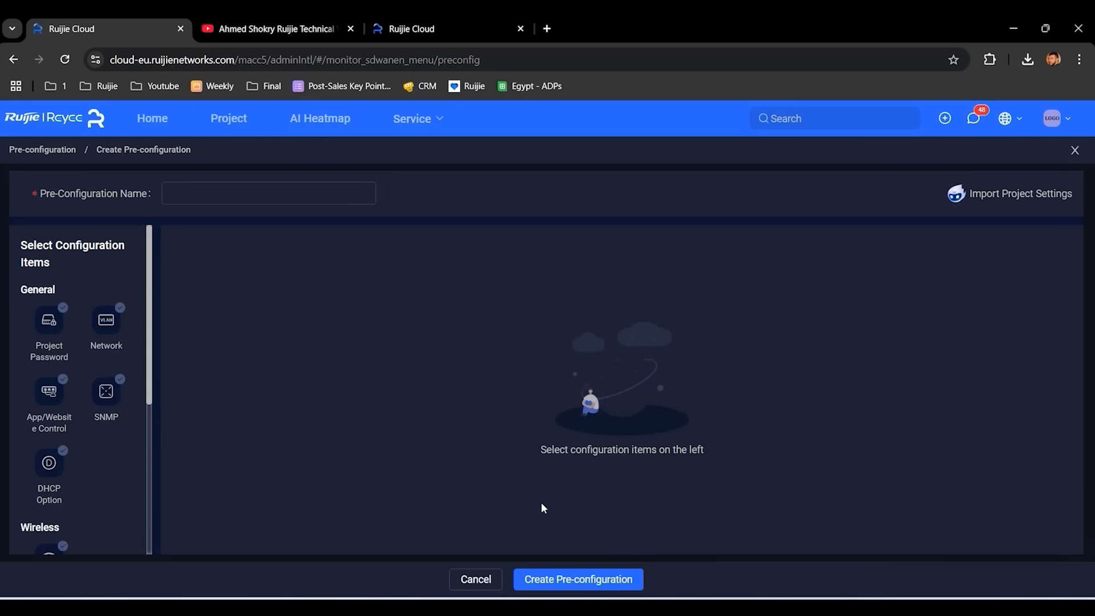
click(244, 198)
text(SDWN)
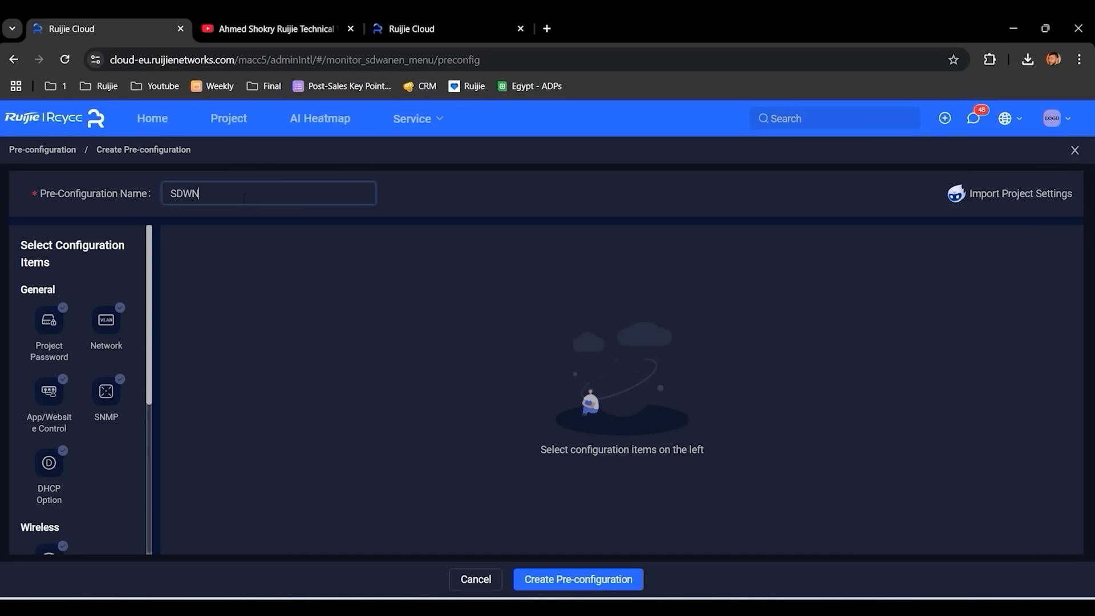
text(HQ)
key(Left)
key(Left)
key(Left)
text(A)
- Add an SSID named VLAN99 with no encryption to the pre-configuration
scroll(49, 399, down, 3)
click(49, 419)
click(414, 318)
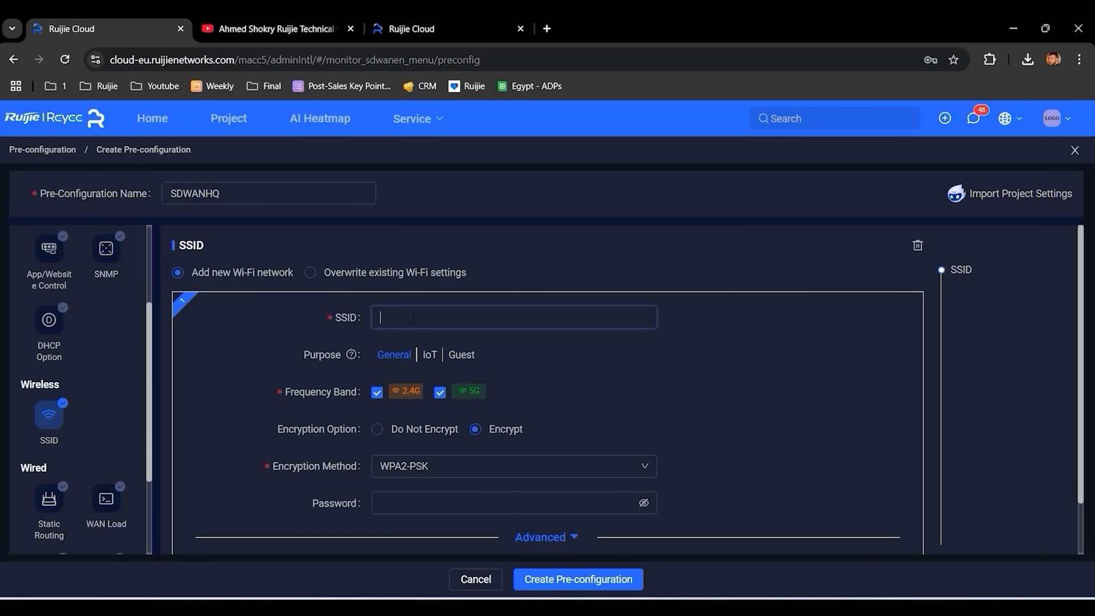
text(VLAN99)
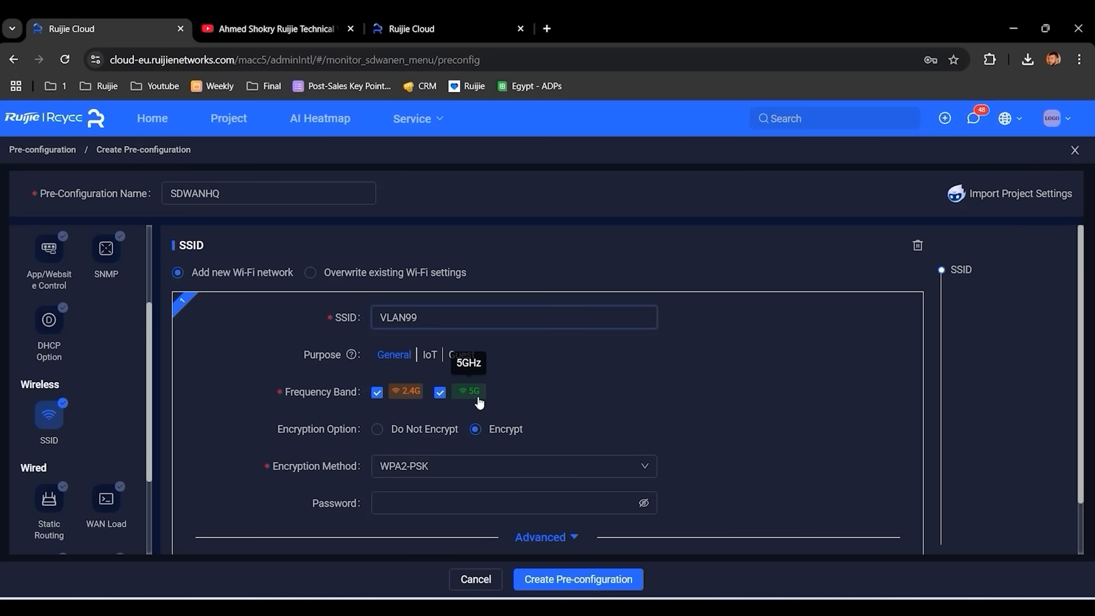
click(381, 430)
scroll(583, 357, down, 1)
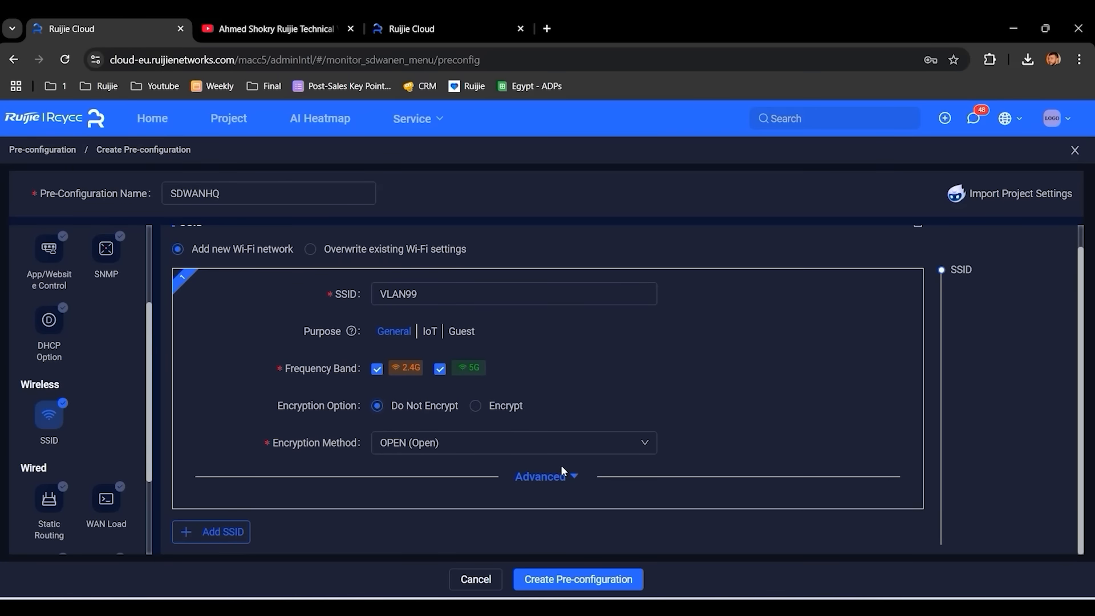